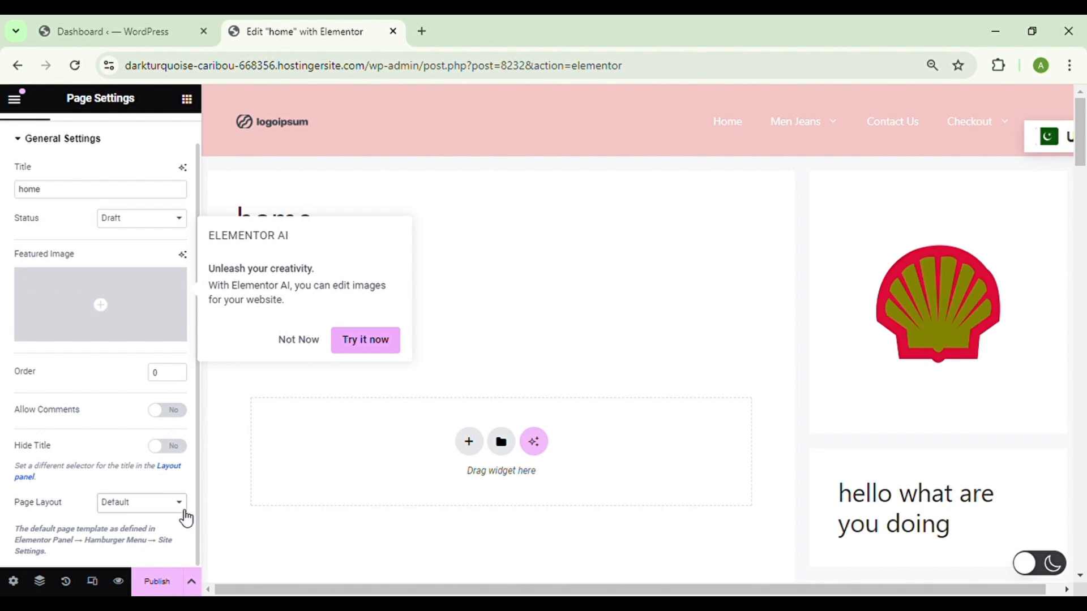
# Change the page layout to a full-width one without the sidebar and add a single-column Flexbox container with downward direction
pyautogui.click(183, 511)
pyautogui.click(158, 560)
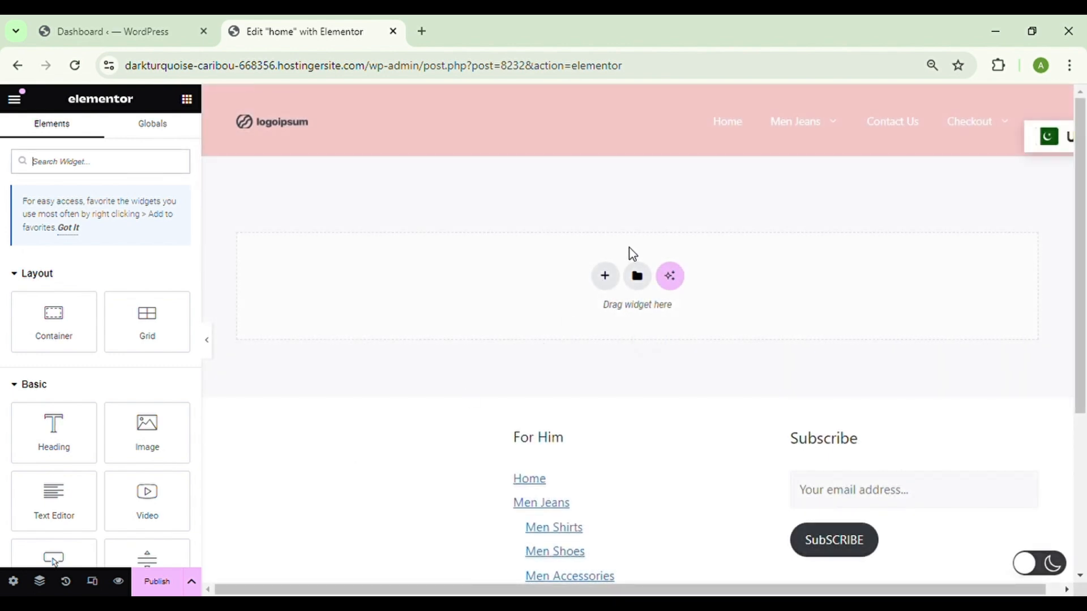
pyautogui.click(605, 277)
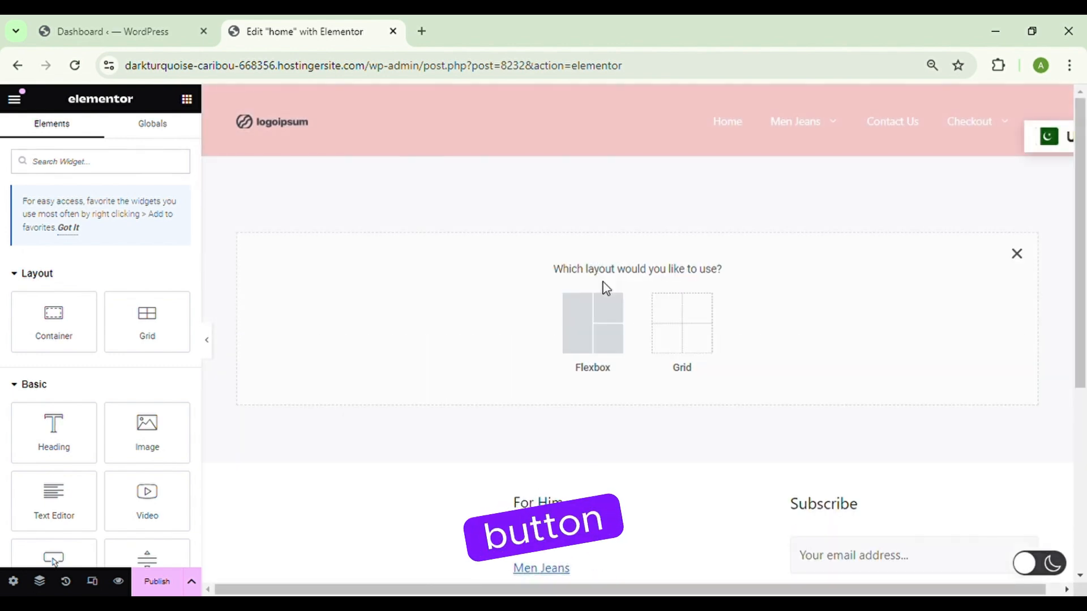
pyautogui.click(602, 332)
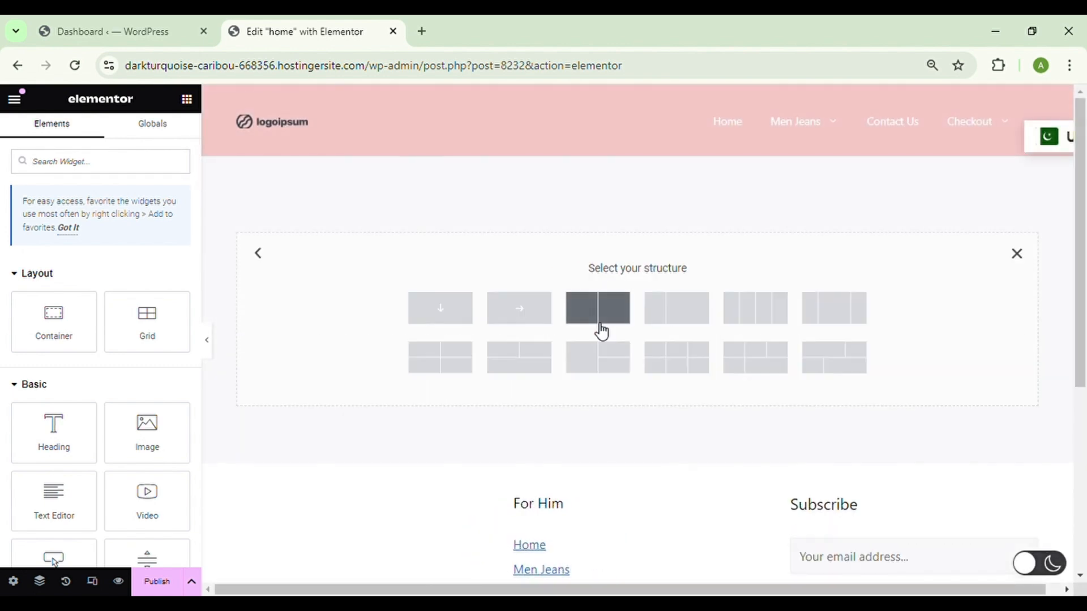
pyautogui.click(465, 317)
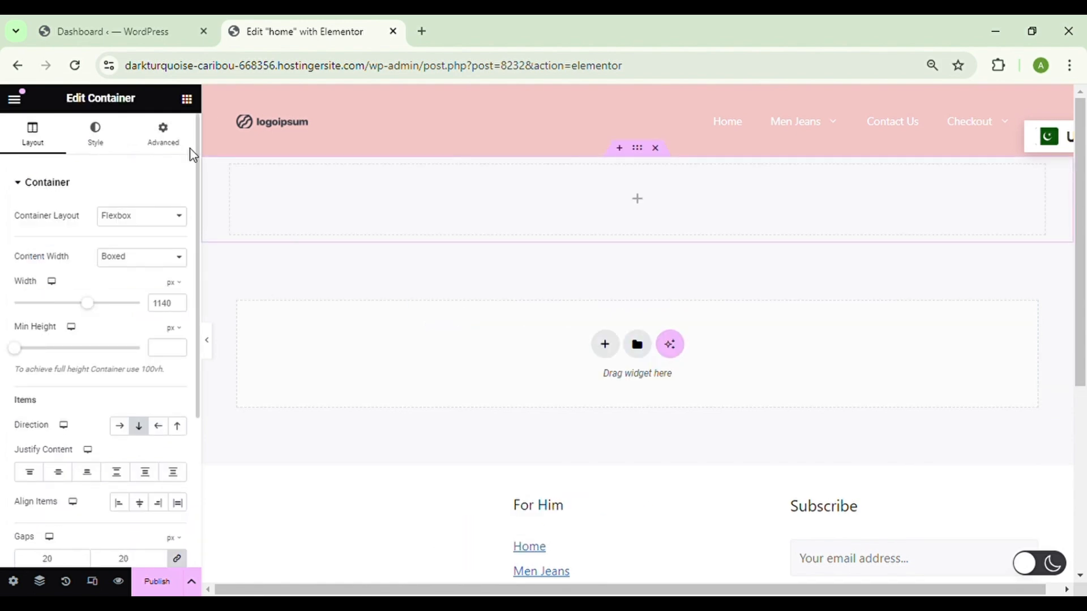
# Add a Slides widget from the Pro widgets to the empty container
pyautogui.click(189, 101)
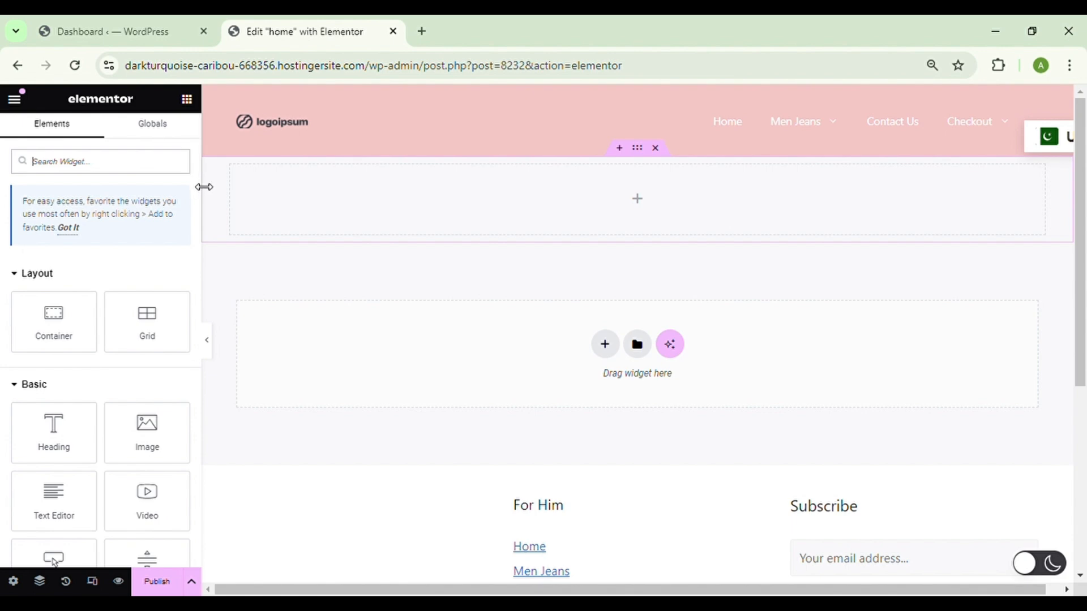
pyautogui.moveTo(204, 185); pyautogui.dragTo(195, 184)
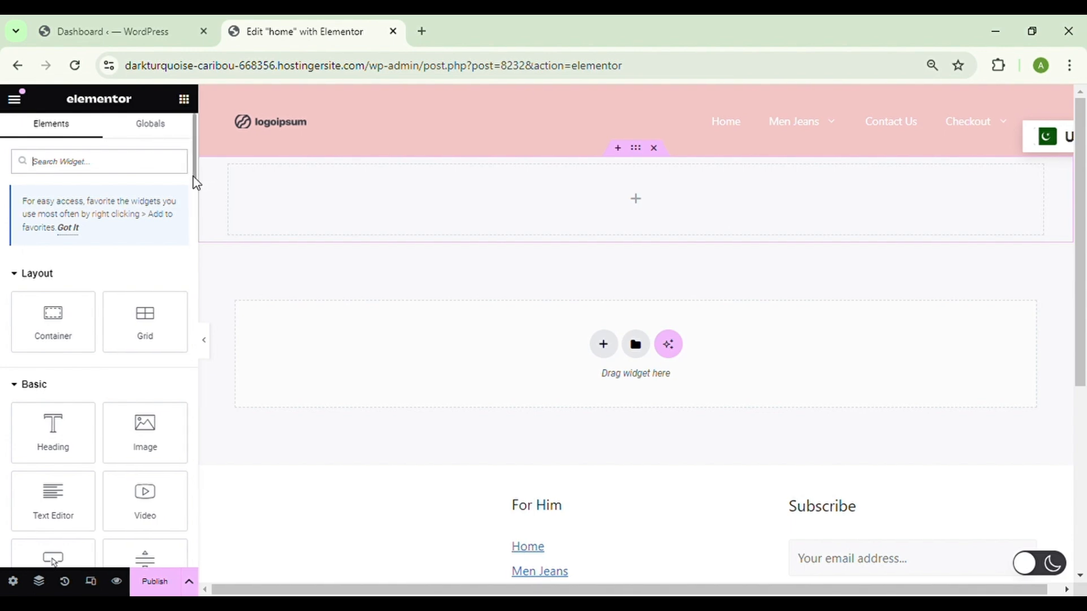
pyautogui.scroll(-9, 196, 184)
pyautogui.scroll(9, 197, 184)
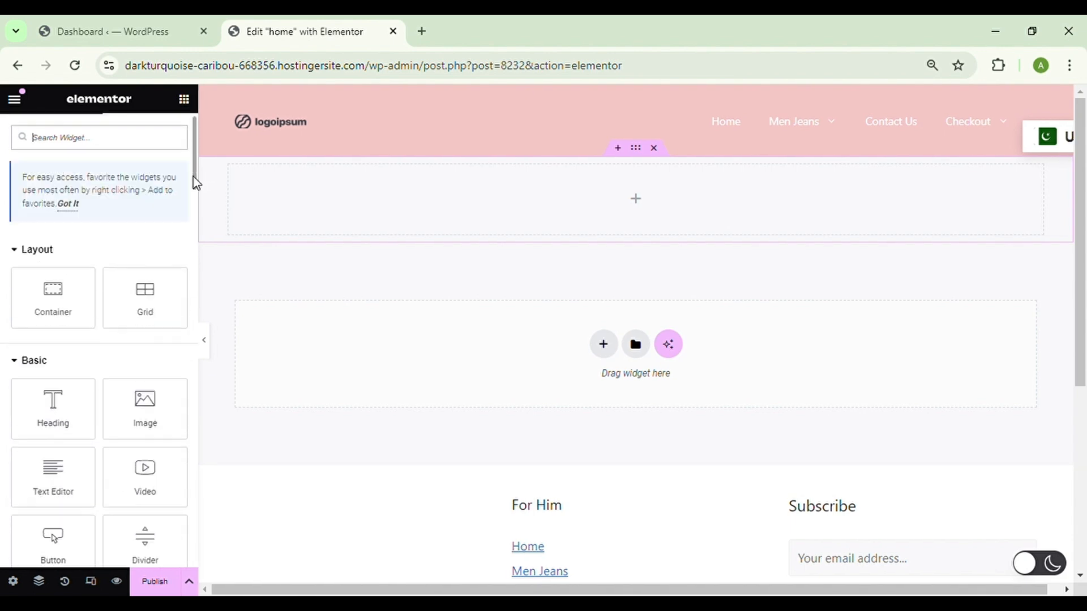
pyautogui.scroll(-3, 197, 184)
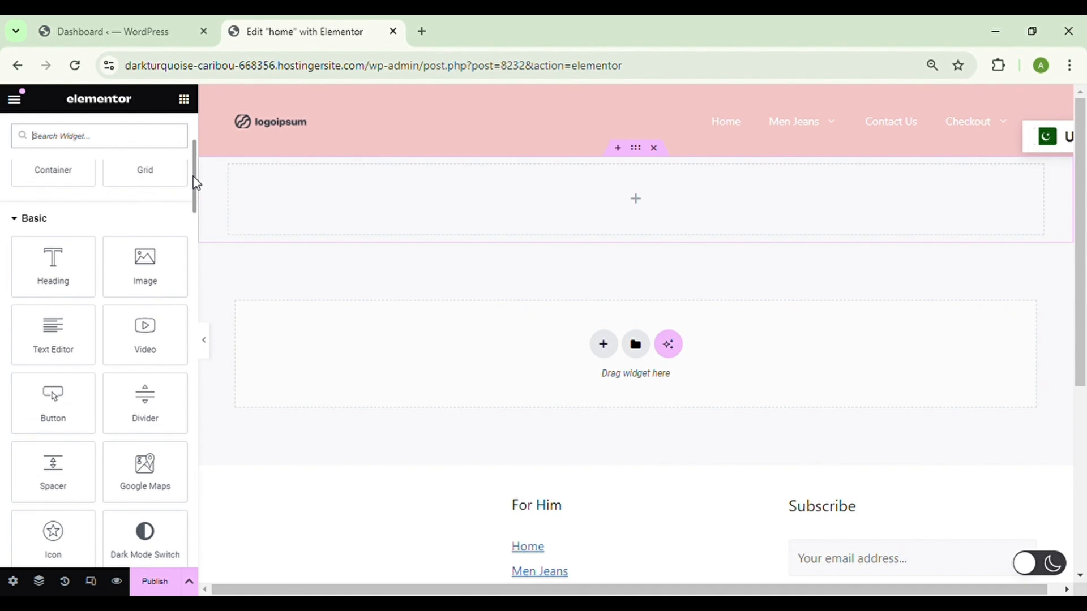
pyautogui.scroll(-1, 196, 184)
pyautogui.scroll(-2, 196, 184)
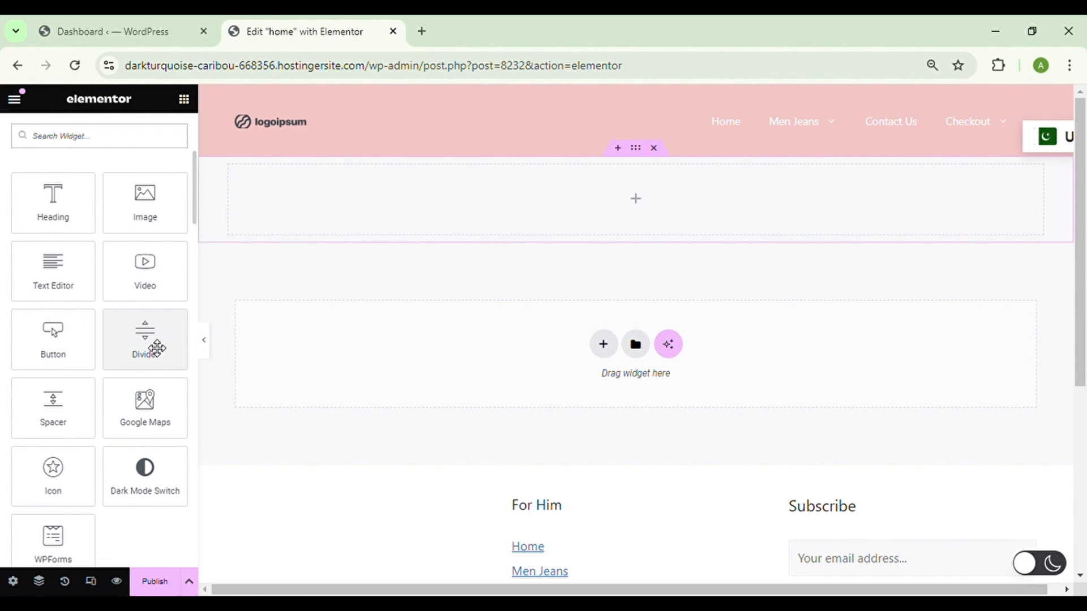
pyautogui.scroll(-5, 157, 347)
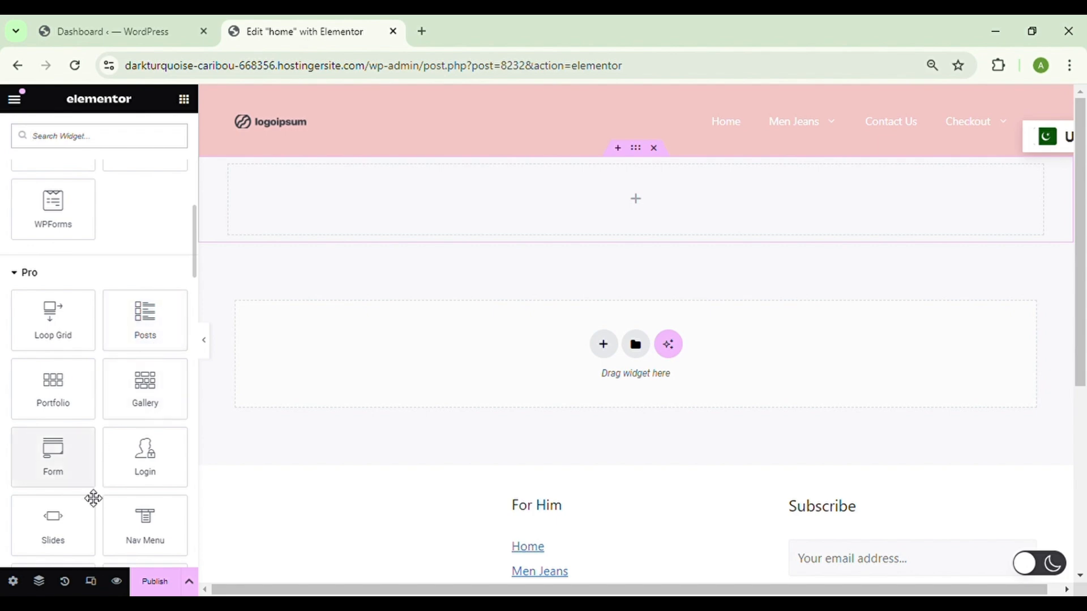
pyautogui.moveTo(77, 528); pyautogui.dragTo(641, 209)
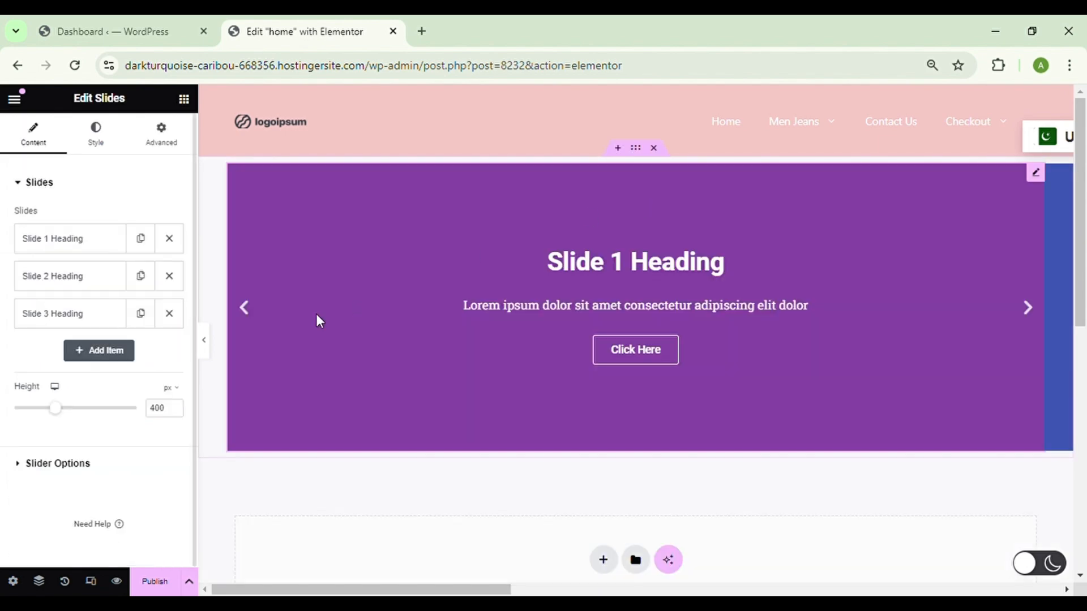
# Set the first slide's background image to women-fashion-free-img.jpg from the media library
pyautogui.click(104, 250)
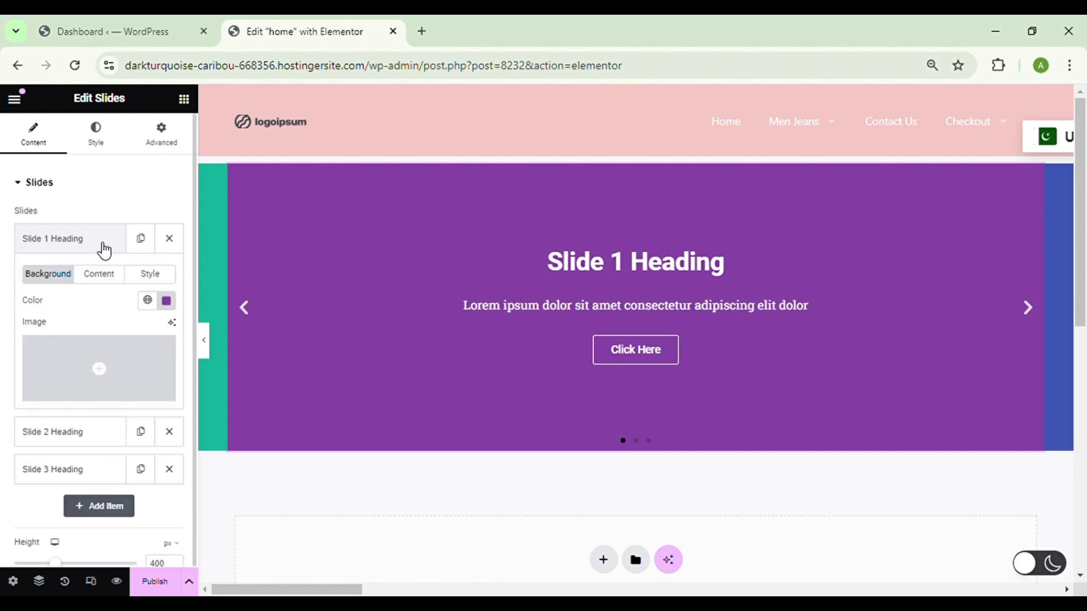
pyautogui.click(109, 372)
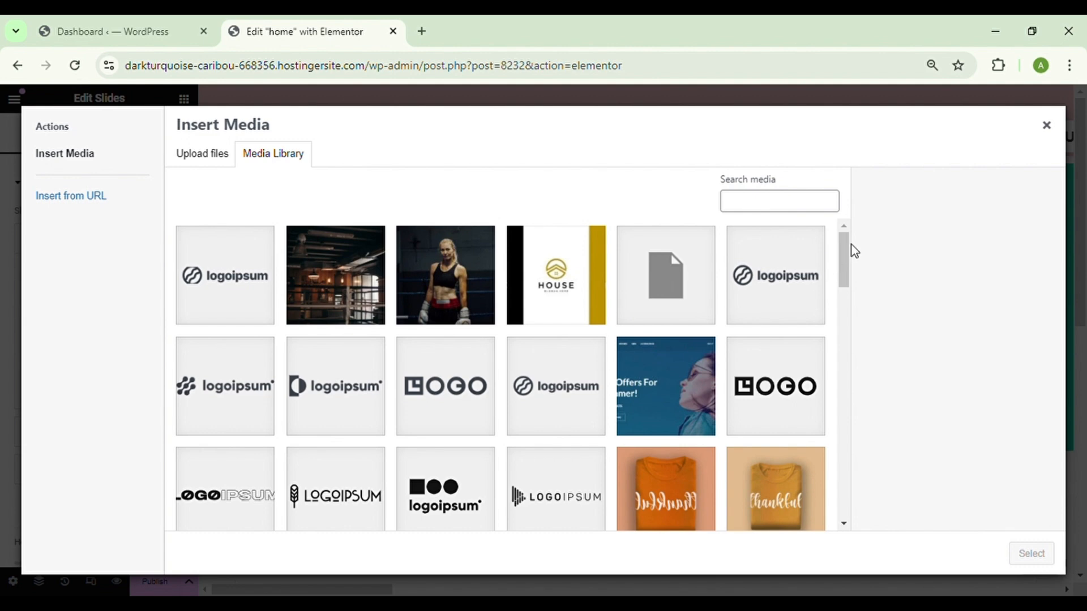
pyautogui.moveTo(846, 253); pyautogui.dragTo(840, 358)
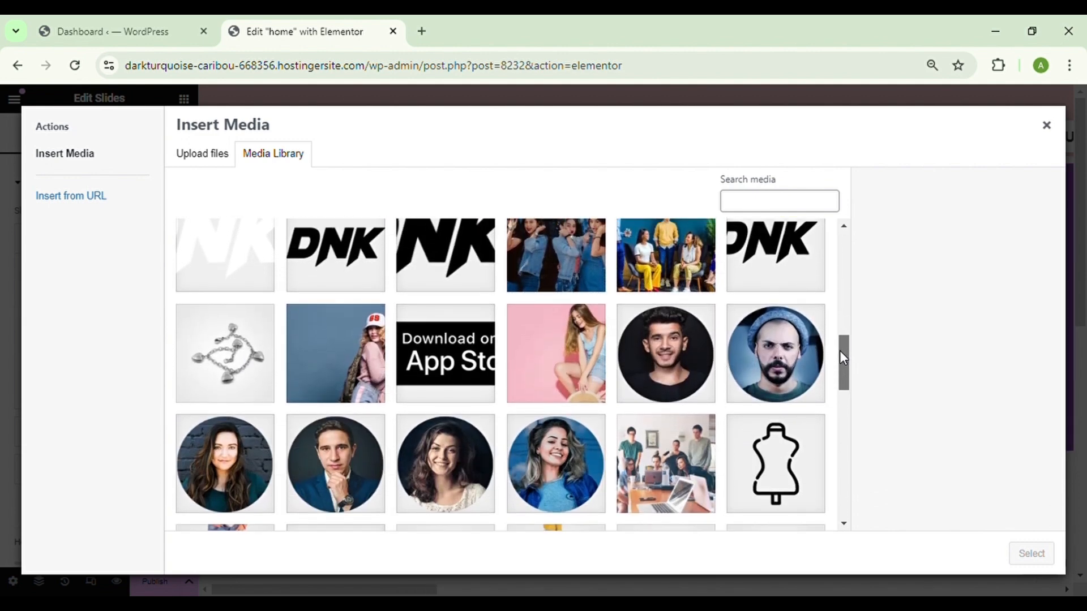
pyautogui.click(578, 372)
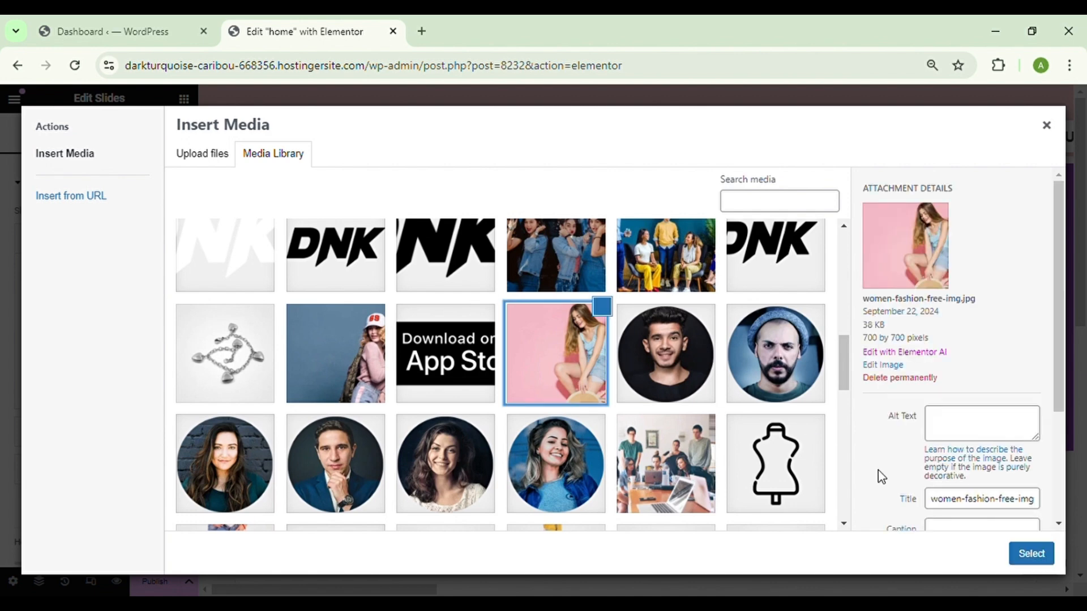
pyautogui.click(1027, 556)
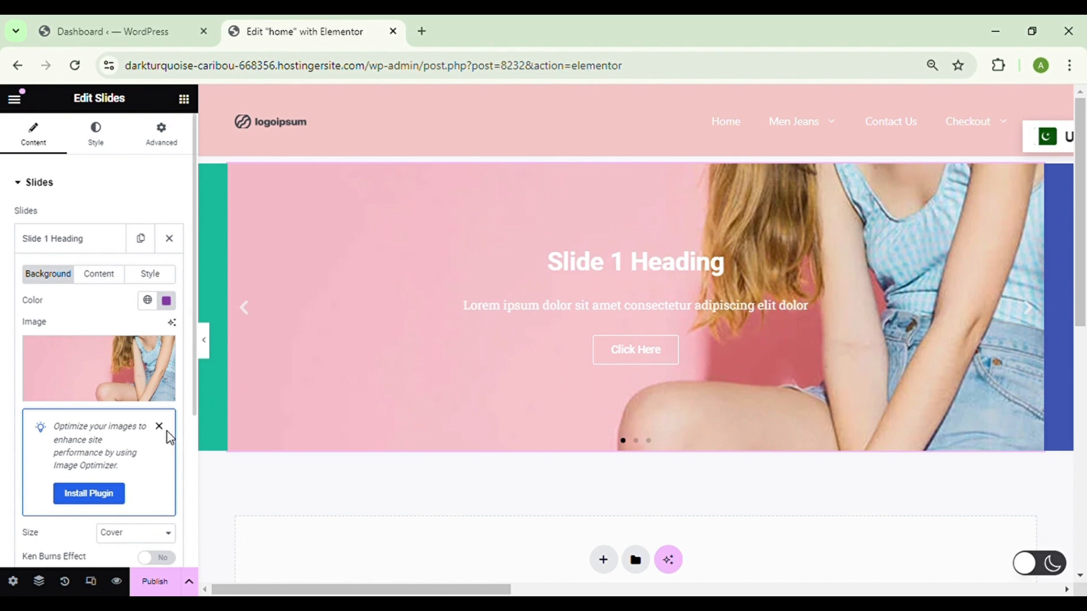
# Set the second slide's background image to banner-03.jpg from the media library
pyautogui.scroll(-5, 168, 431)
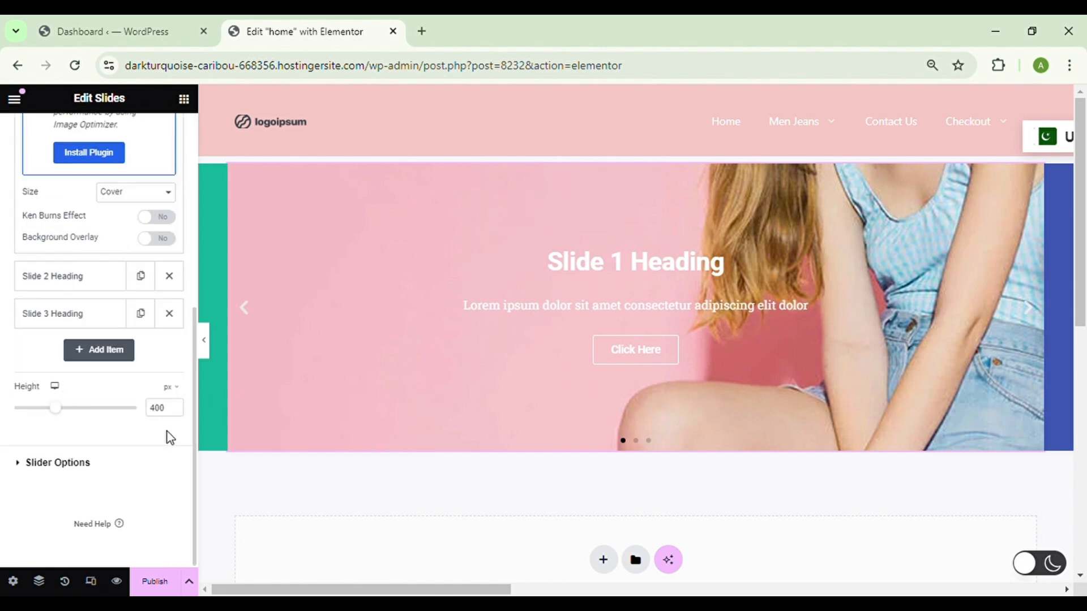
pyautogui.scroll(-3, 115, 286)
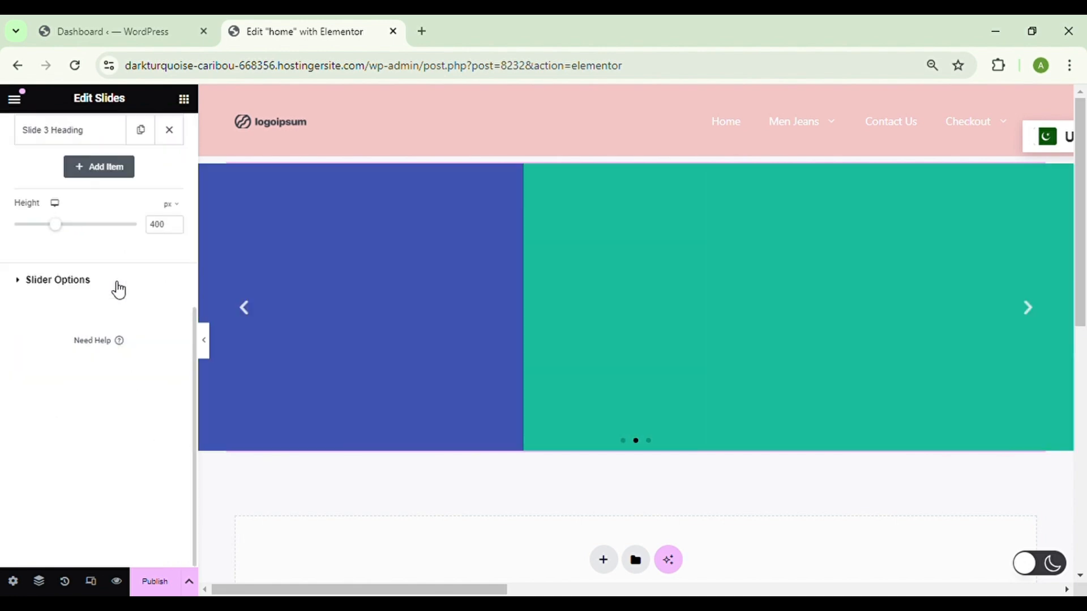
pyautogui.scroll(6, 119, 289)
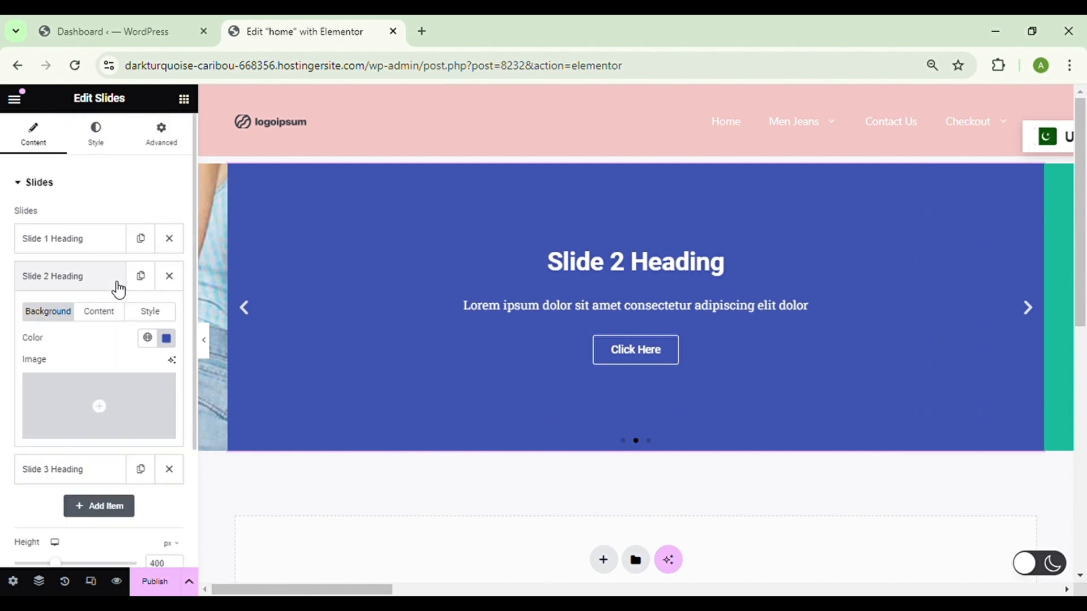
pyautogui.click(114, 402)
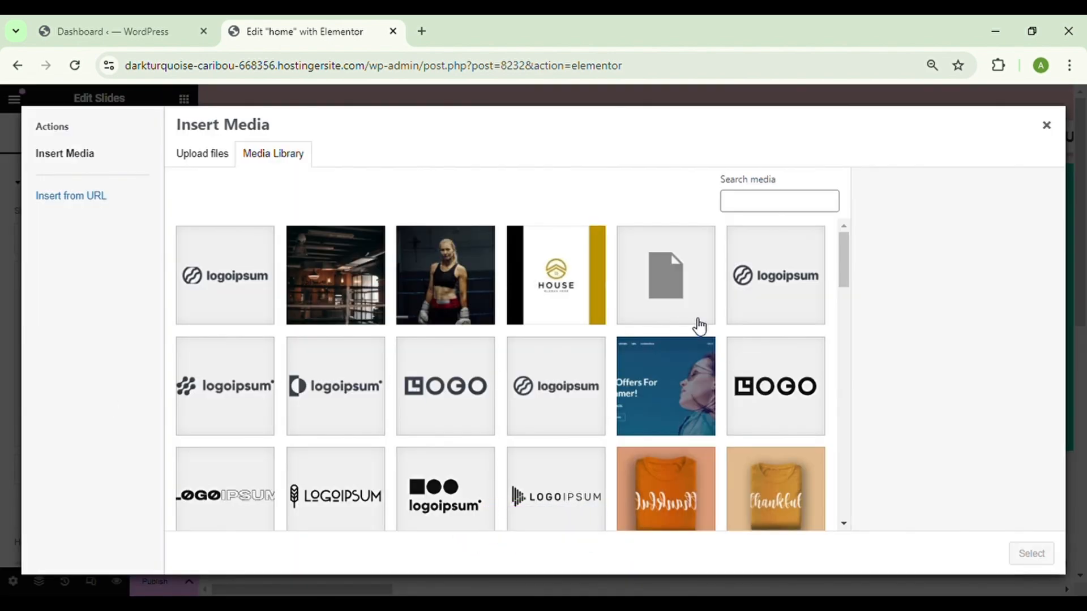
pyautogui.scroll(-10, 713, 325)
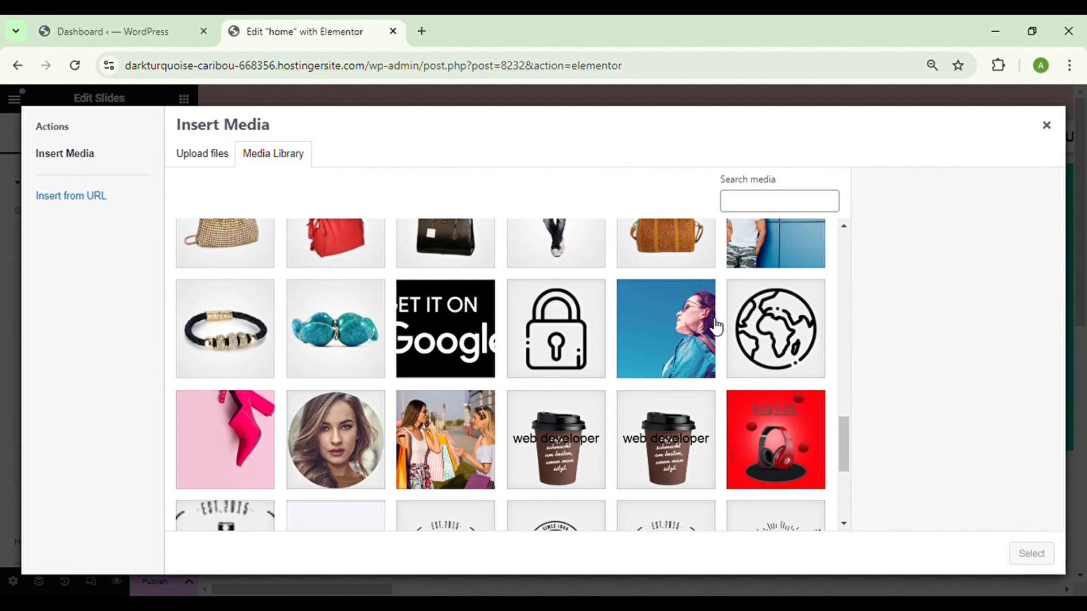
pyautogui.scroll(1, 716, 325)
pyautogui.scroll(-5, 716, 326)
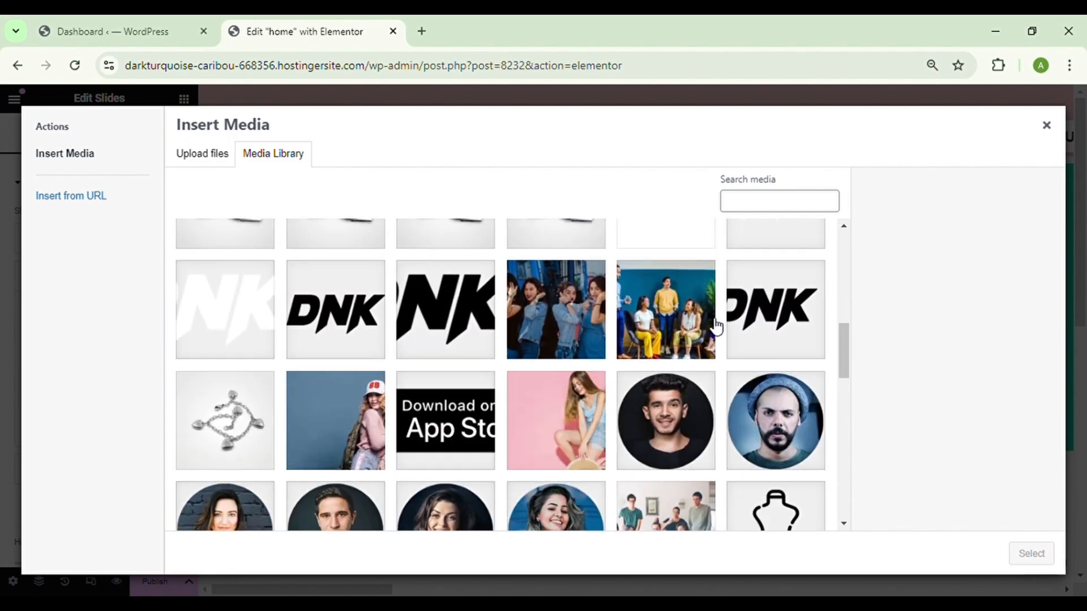
pyautogui.scroll(-2, 716, 326)
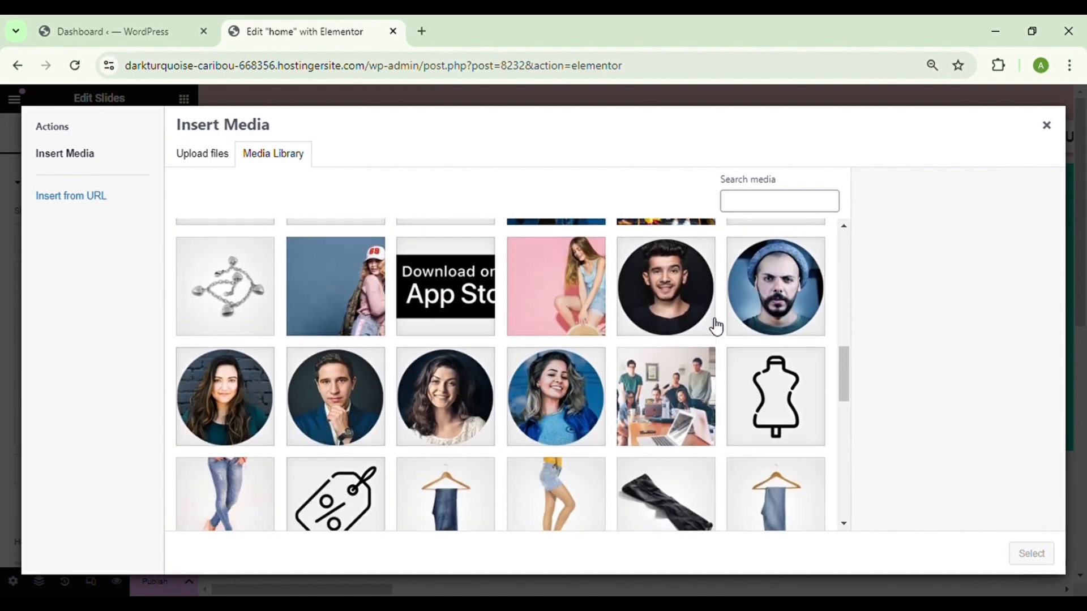
pyautogui.click(378, 303)
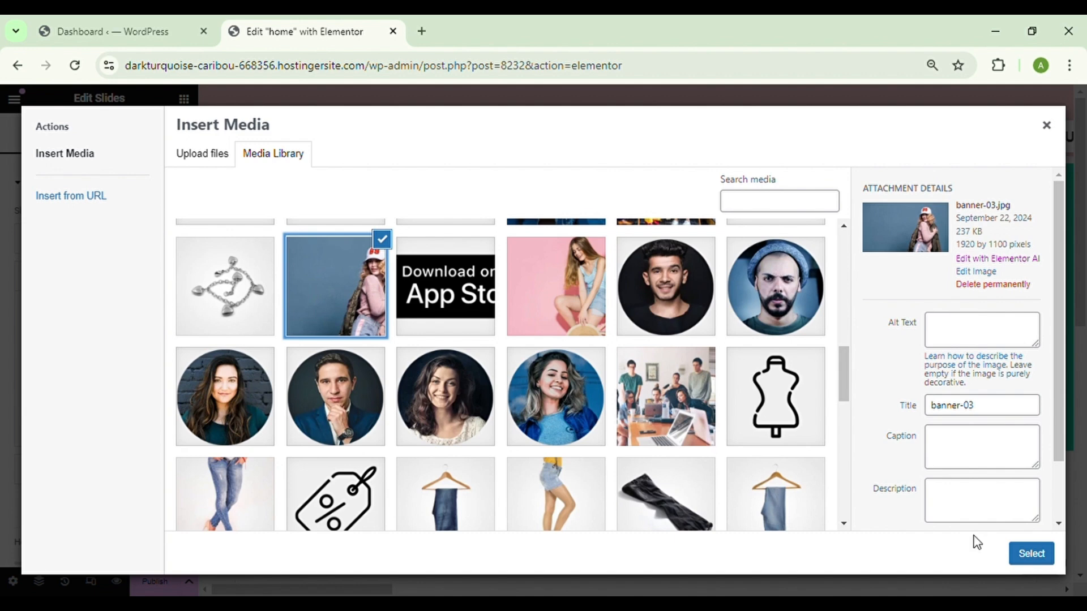
pyautogui.click(1031, 554)
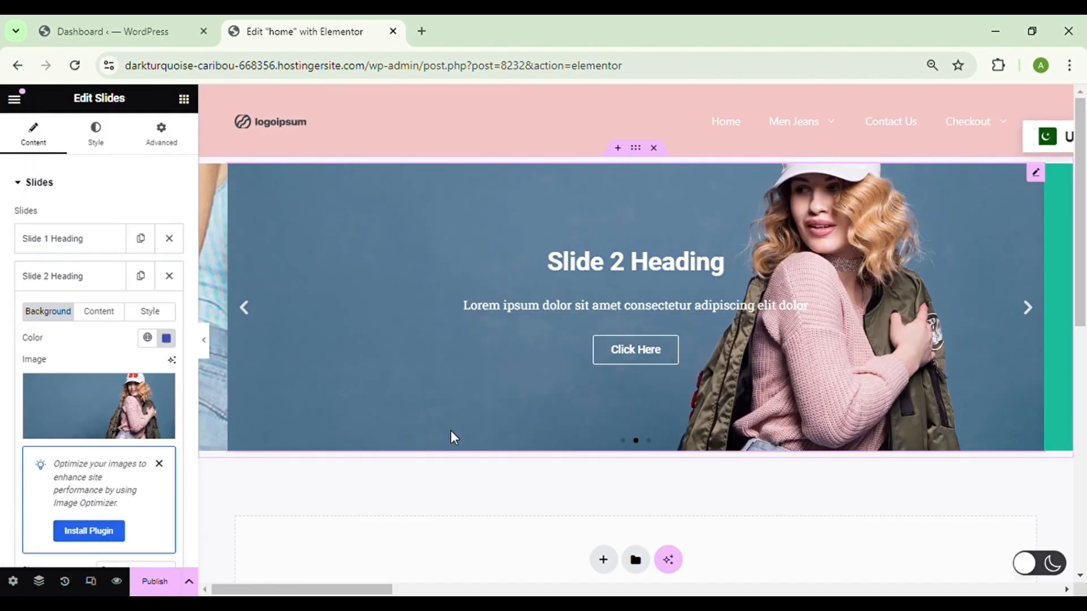
# Set the third slide's background image to banner-06.jpg from the media library
pyautogui.moveTo(134, 422)
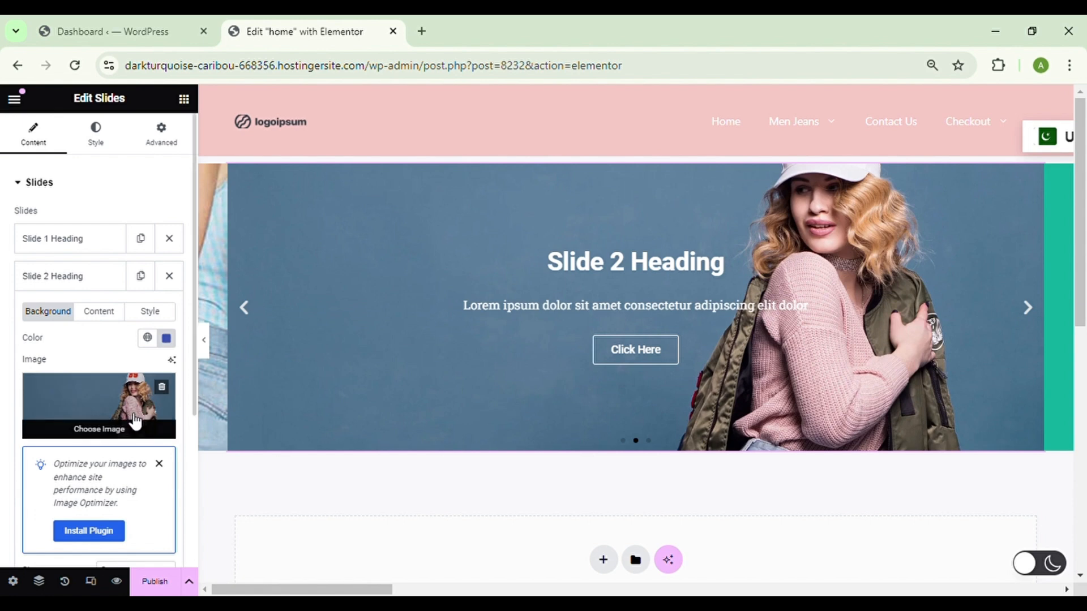
pyautogui.scroll(-5, 134, 422)
pyautogui.scroll(5, 134, 422)
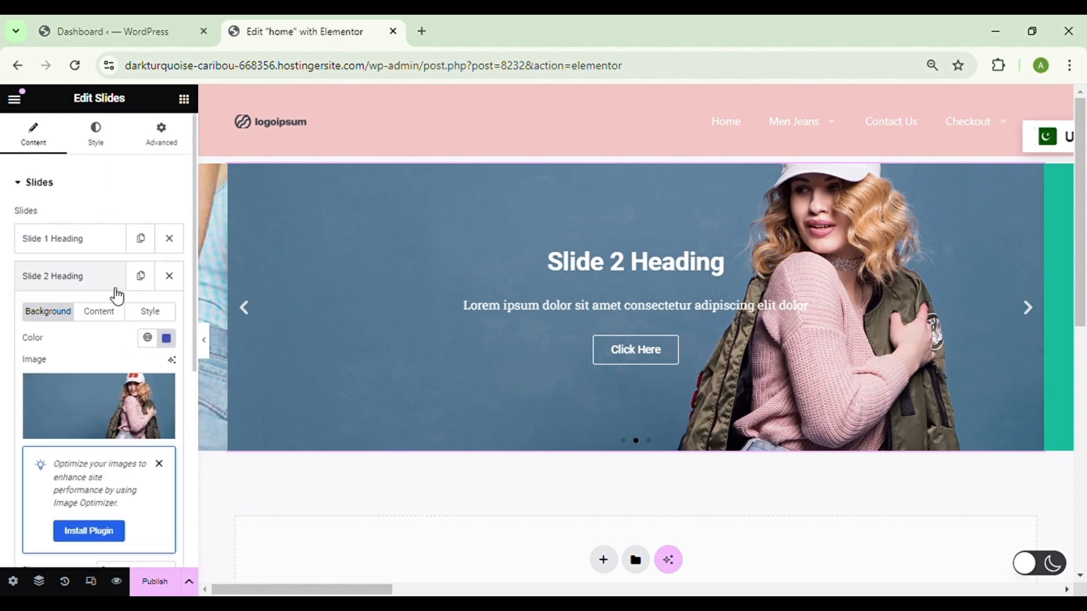
pyautogui.scroll(-6, 119, 406)
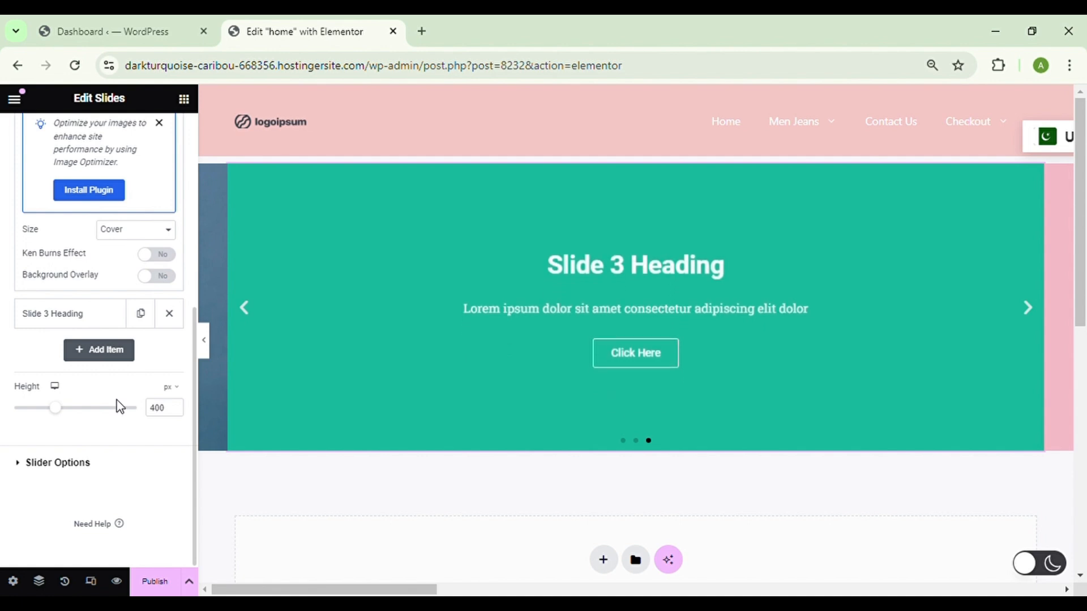
pyautogui.scroll(-3, 98, 324)
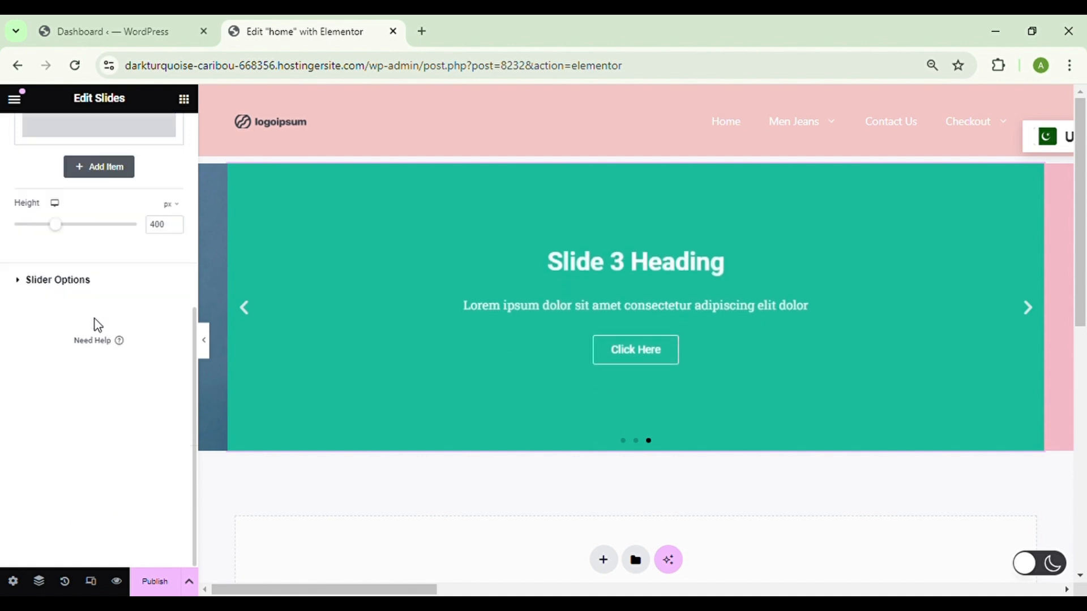
pyautogui.scroll(6, 98, 324)
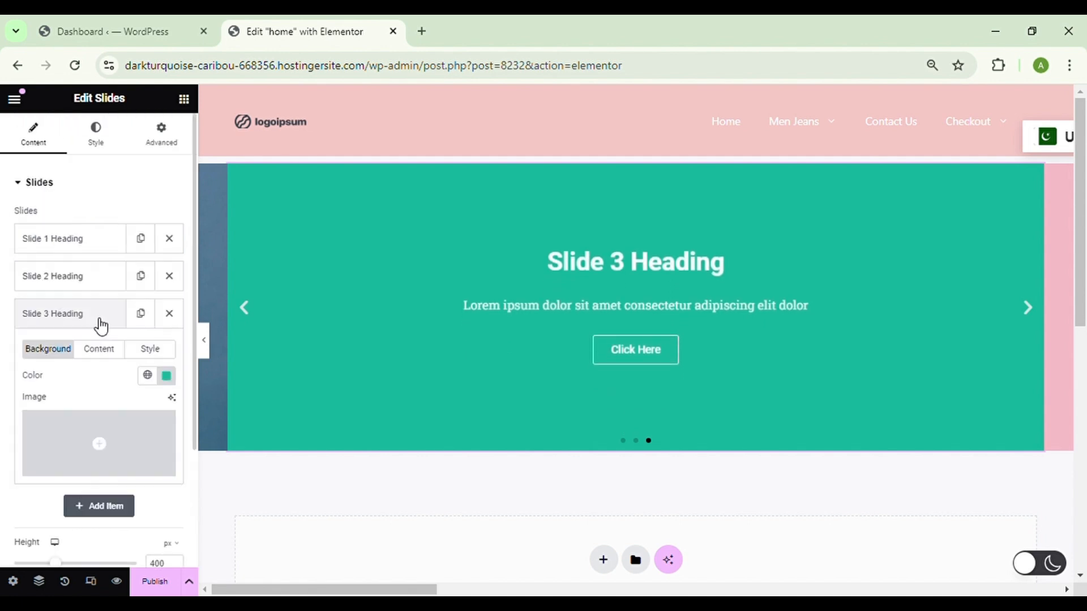
pyautogui.click(108, 445)
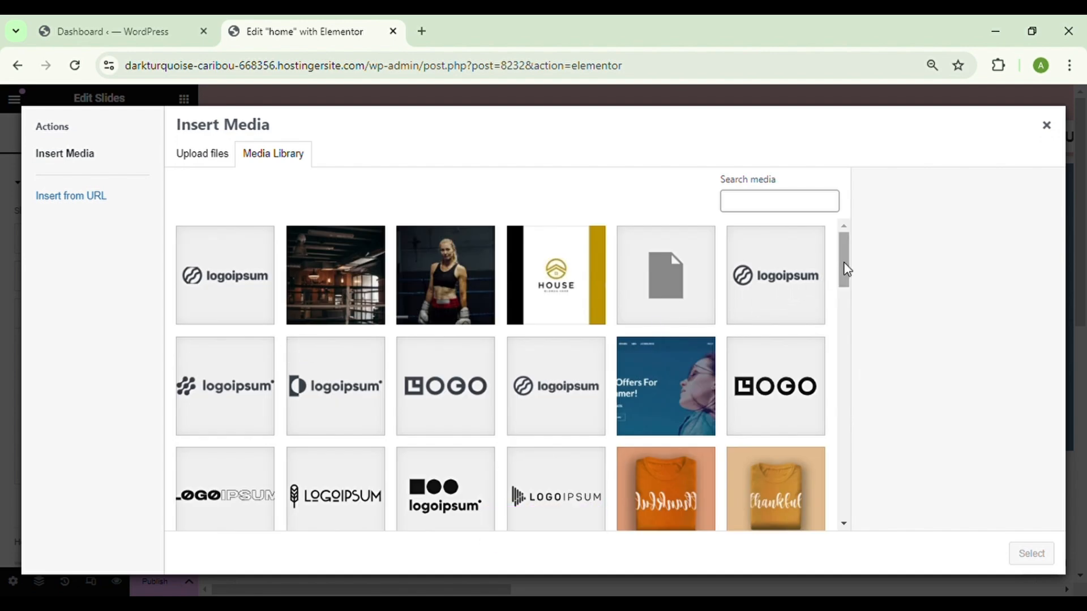
pyautogui.moveTo(846, 264); pyautogui.dragTo(841, 447)
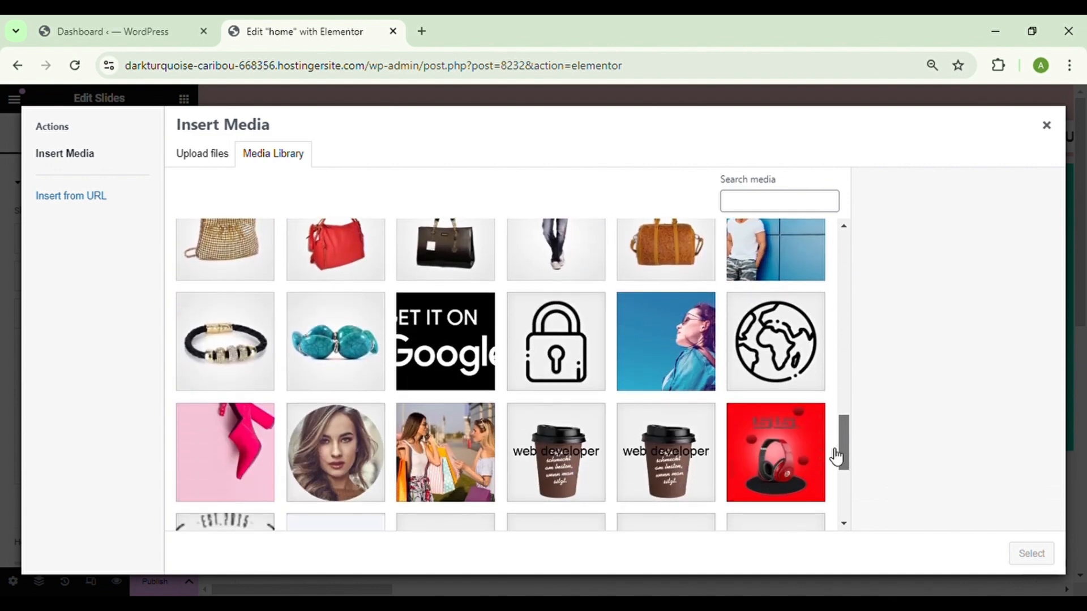
pyautogui.click(458, 461)
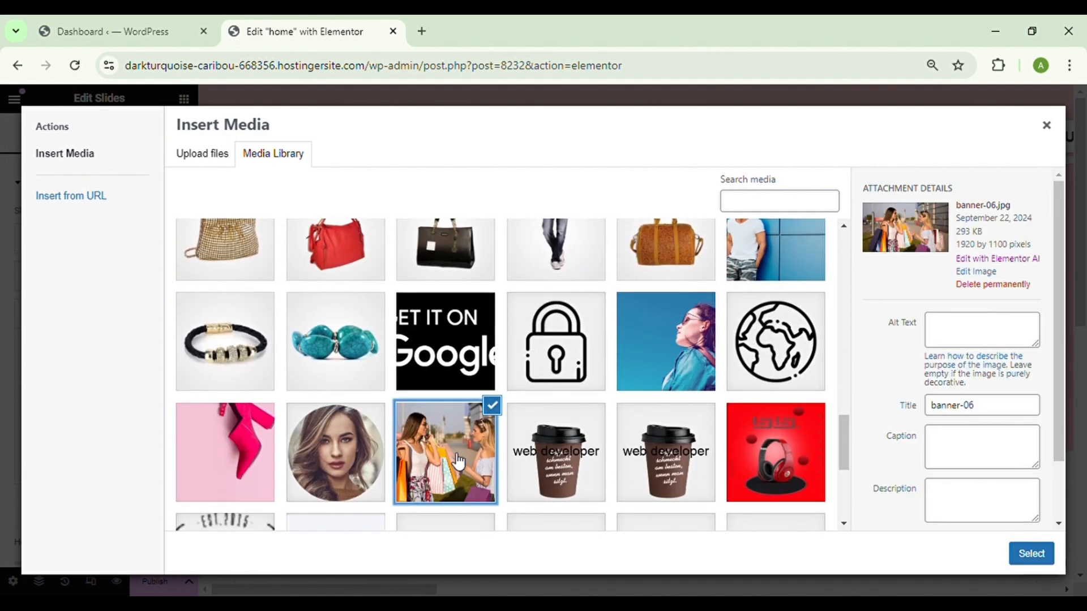
pyautogui.click(1031, 554)
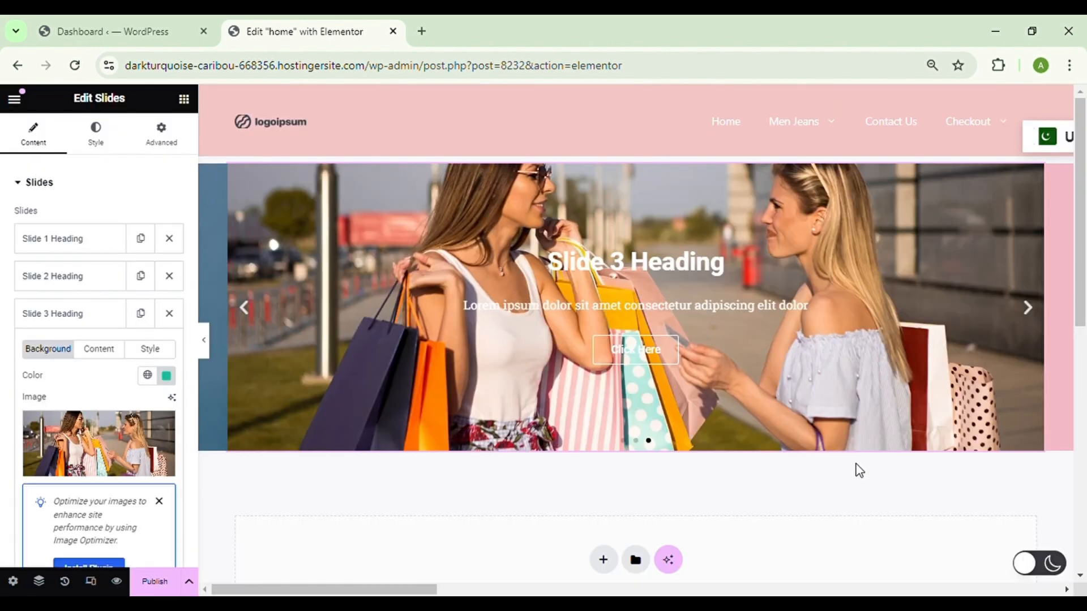
# Advance the slider preview by two slides to check the background images
pyautogui.click(1028, 309)
pyautogui.click(1029, 308)
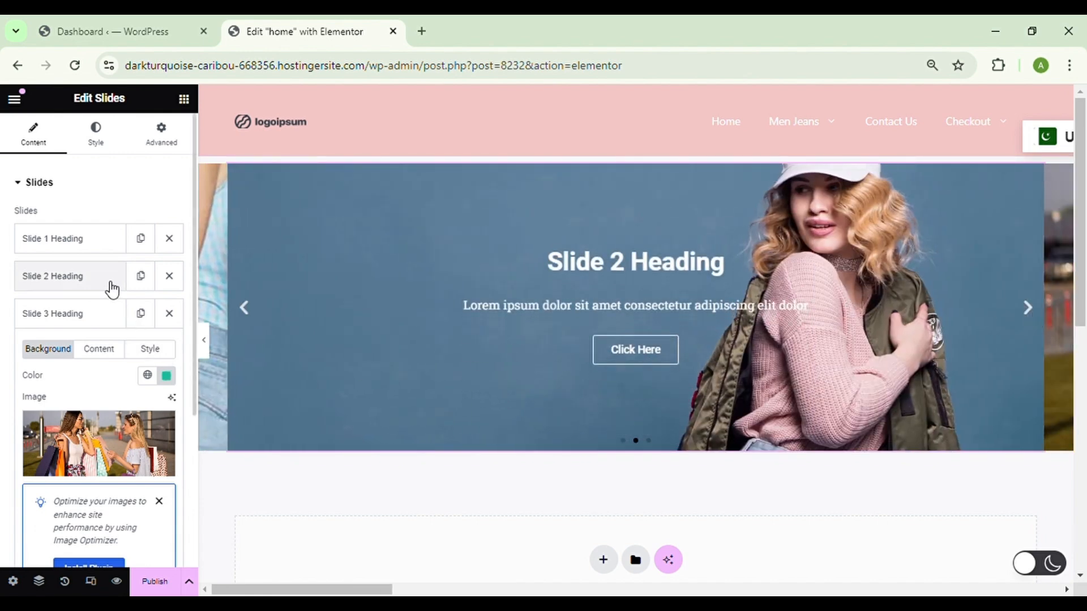
# Replace the first slide's background image with banner-04.jpg from the media library
pyautogui.click(91, 248)
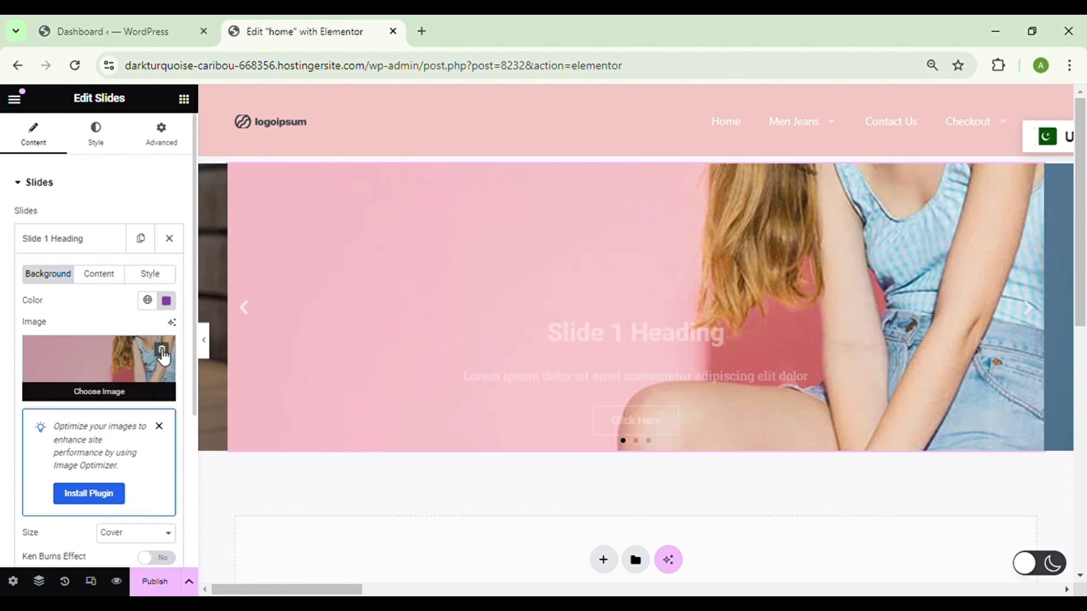
pyautogui.click(170, 351)
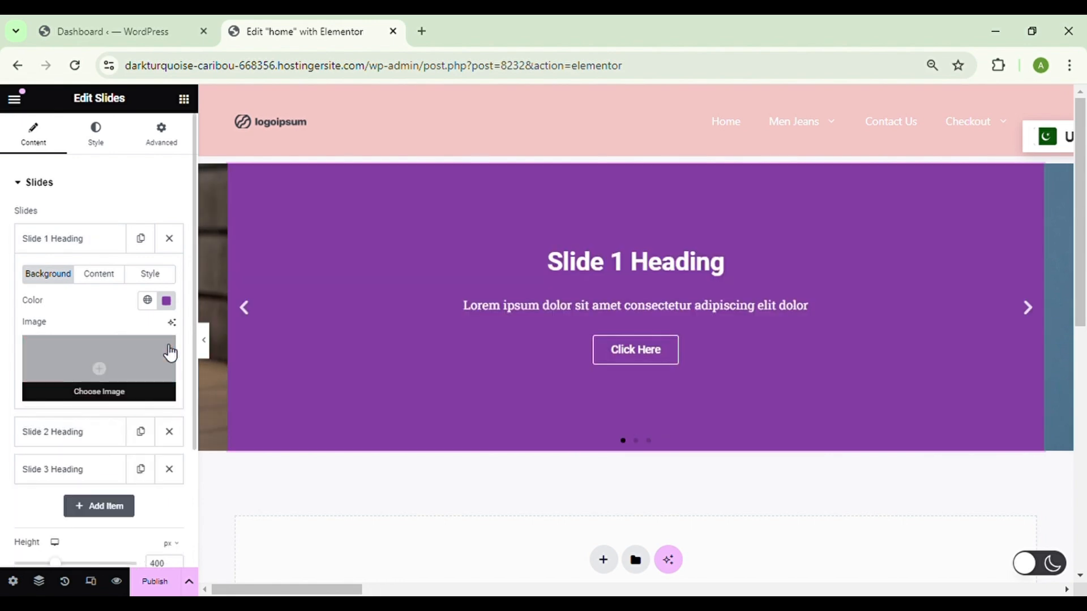
pyautogui.click(108, 373)
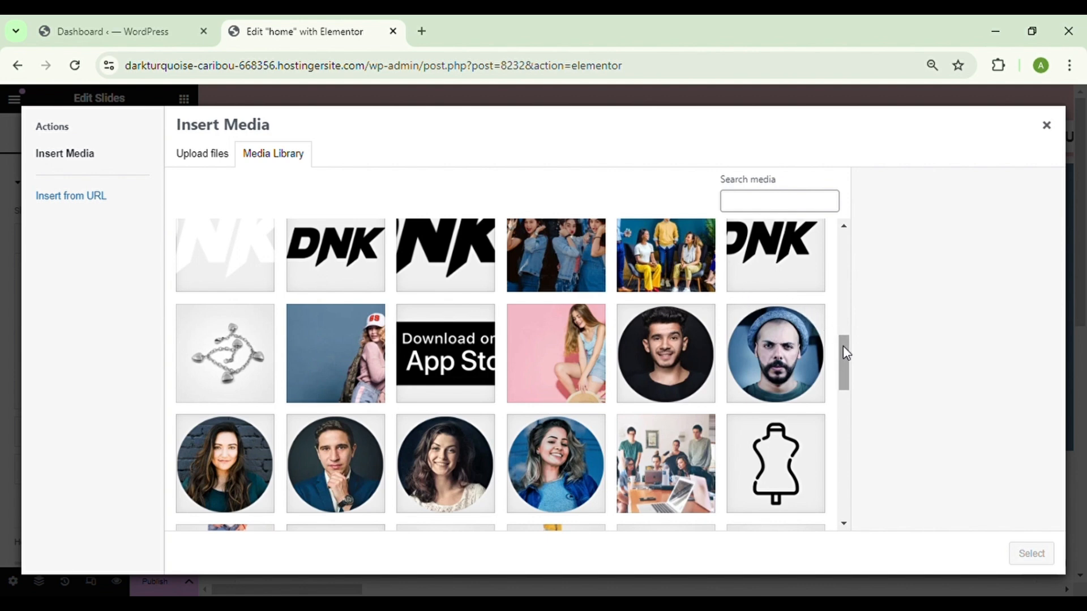
pyautogui.moveTo(844, 345)
pyautogui.mouseDown()
pyautogui.moveTo(843, 331)
pyautogui.moveTo(843, 344)
pyautogui.mouseUp()
pyautogui.click(696, 287)
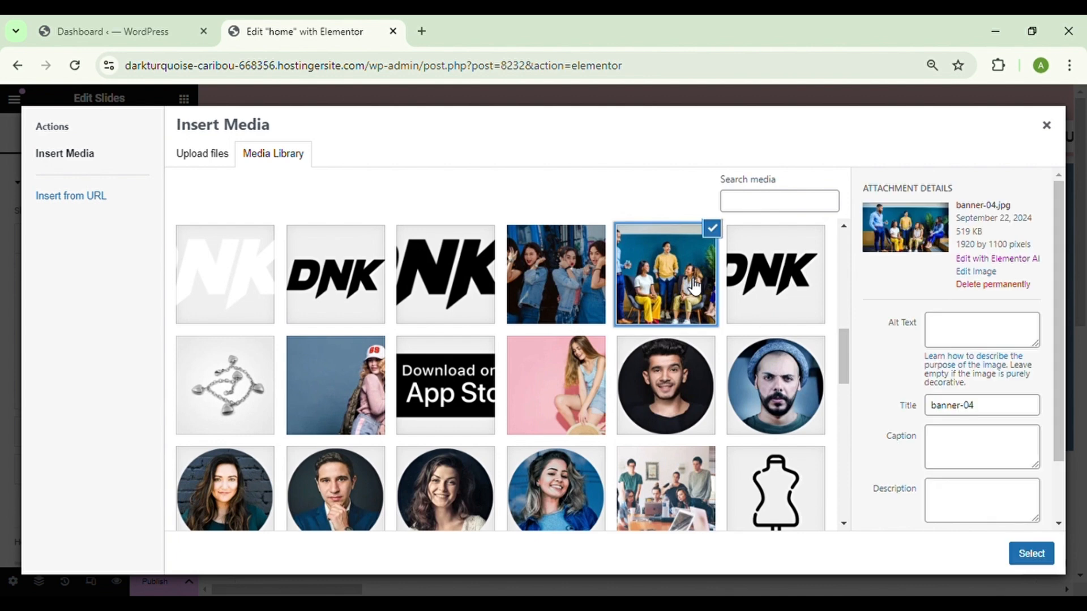
pyautogui.click(1031, 555)
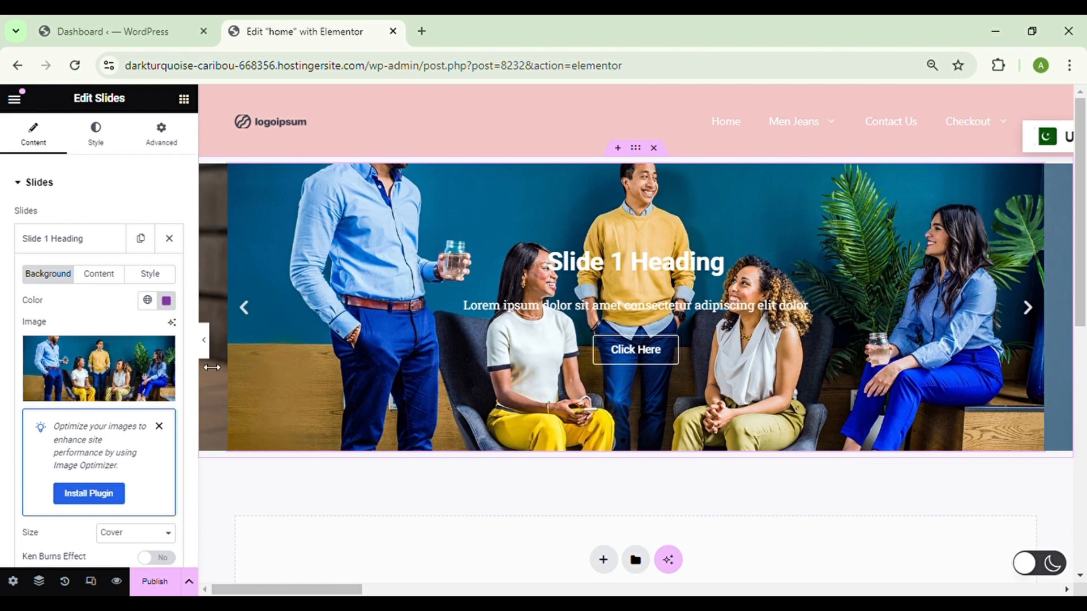
# Review the first slide's content settings, including its title, description, button text and link
pyautogui.scroll(-5, 164, 428)
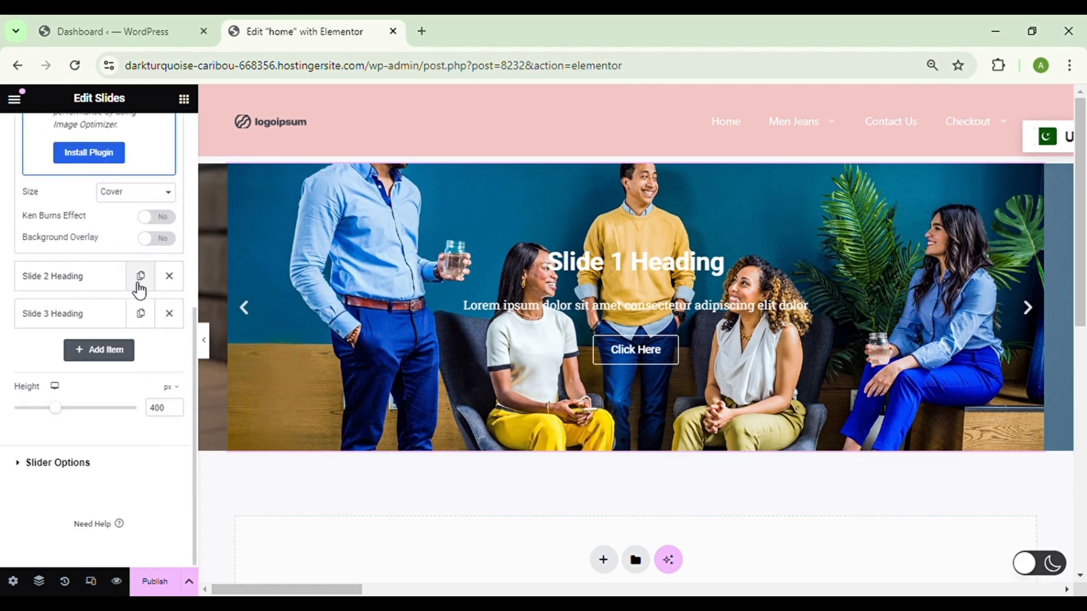
pyautogui.scroll(5, 138, 286)
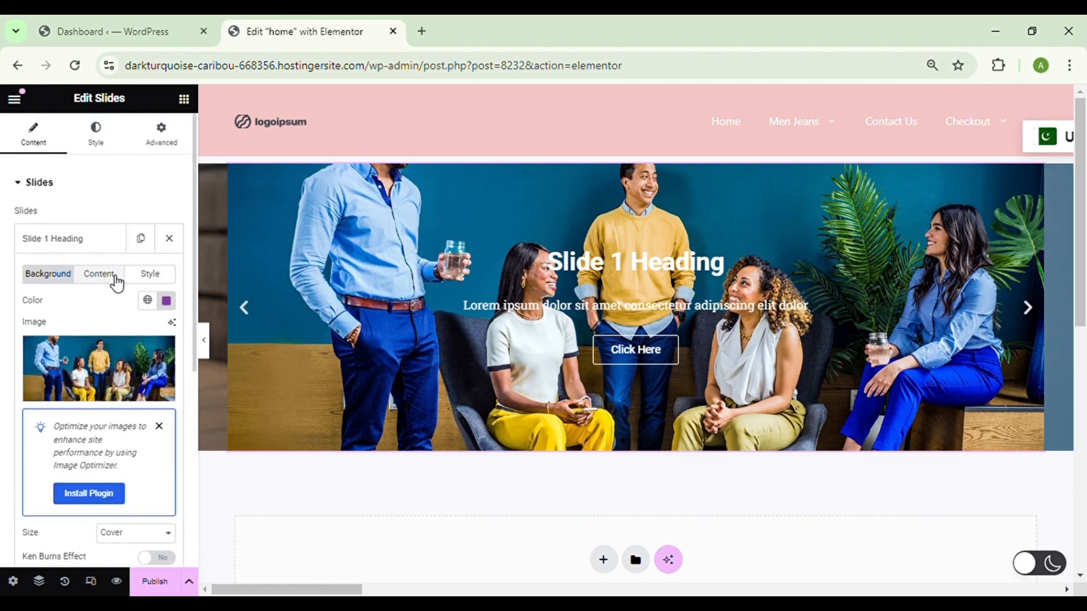
pyautogui.click(113, 278)
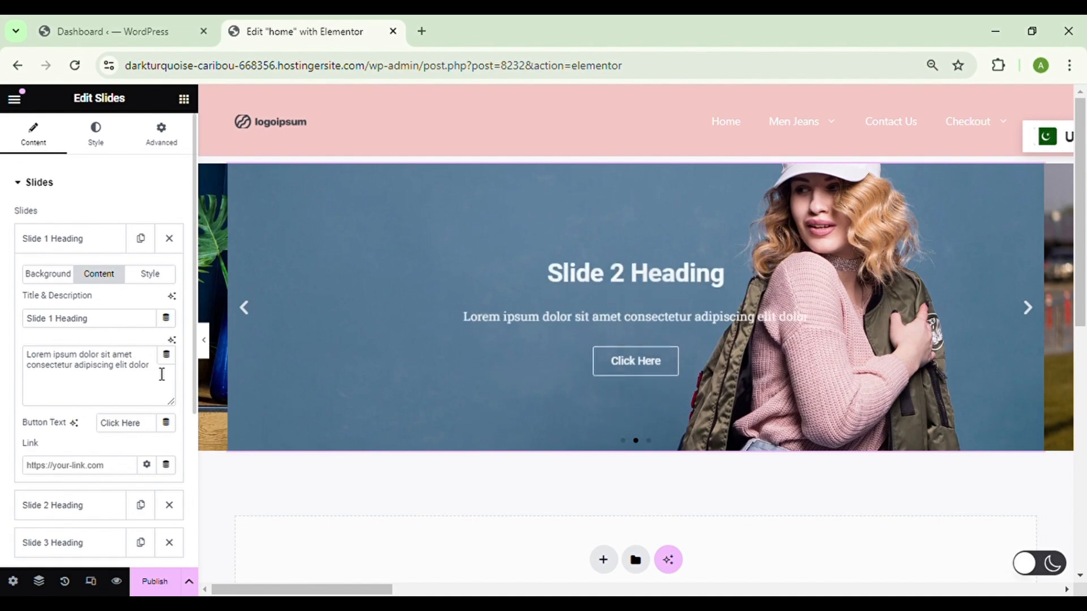
pyautogui.moveTo(162, 374); pyautogui.dragTo(21, 359)
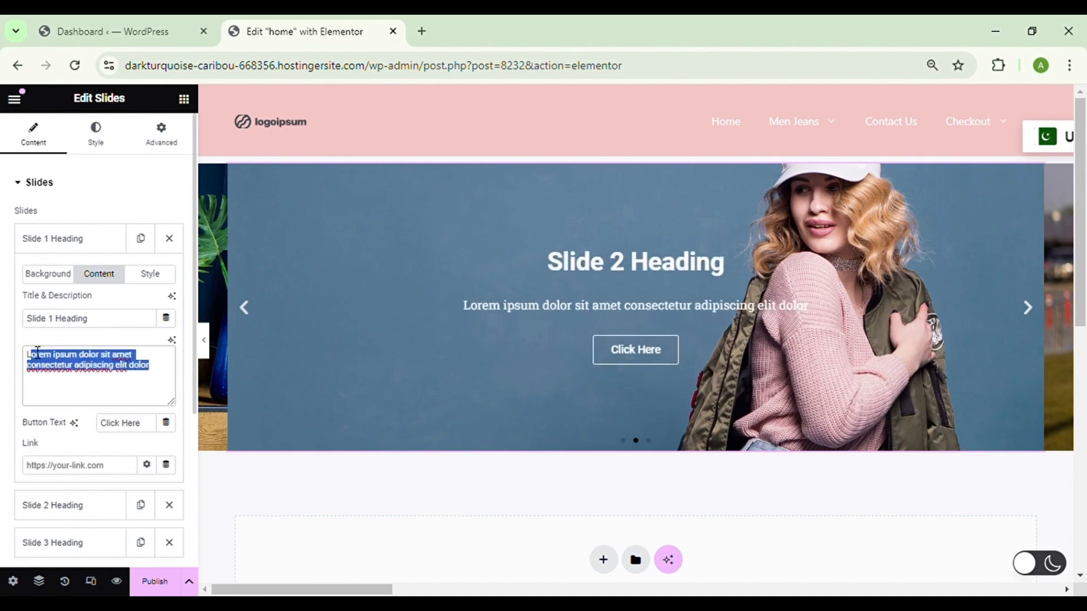
pyautogui.moveTo(108, 320); pyautogui.dragTo(9, 320)
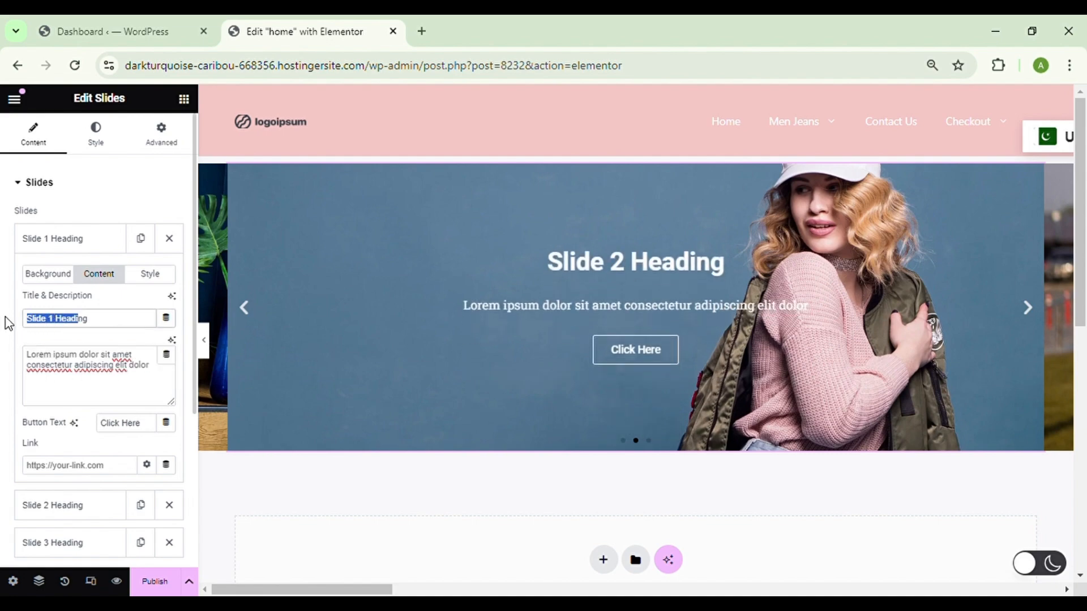
pyautogui.scroll(-4, 79, 372)
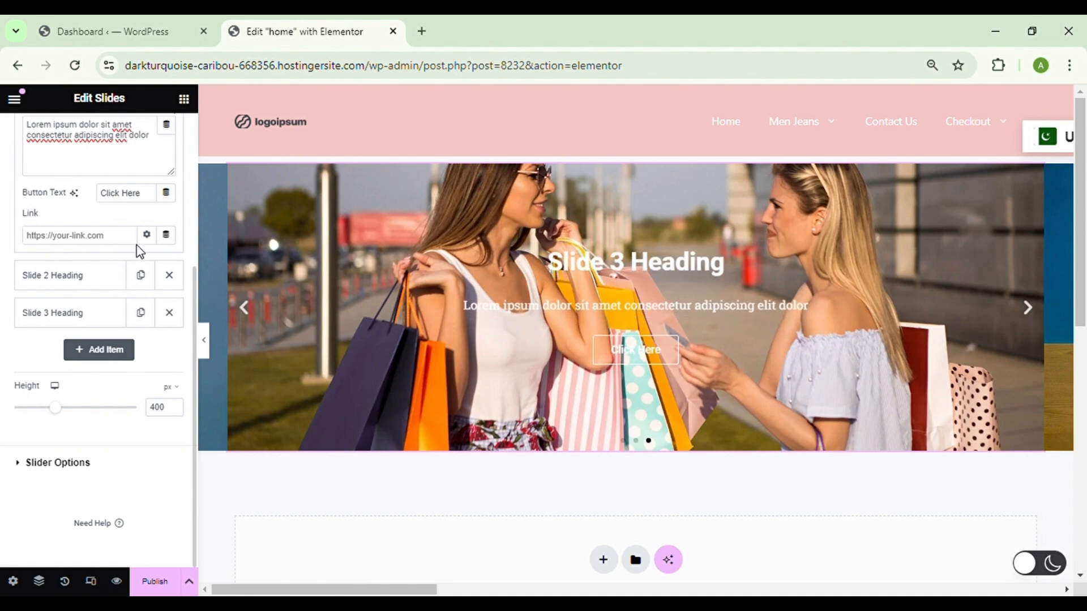
pyautogui.doubleClick(155, 205)
pyautogui.scroll(4, 142, 258)
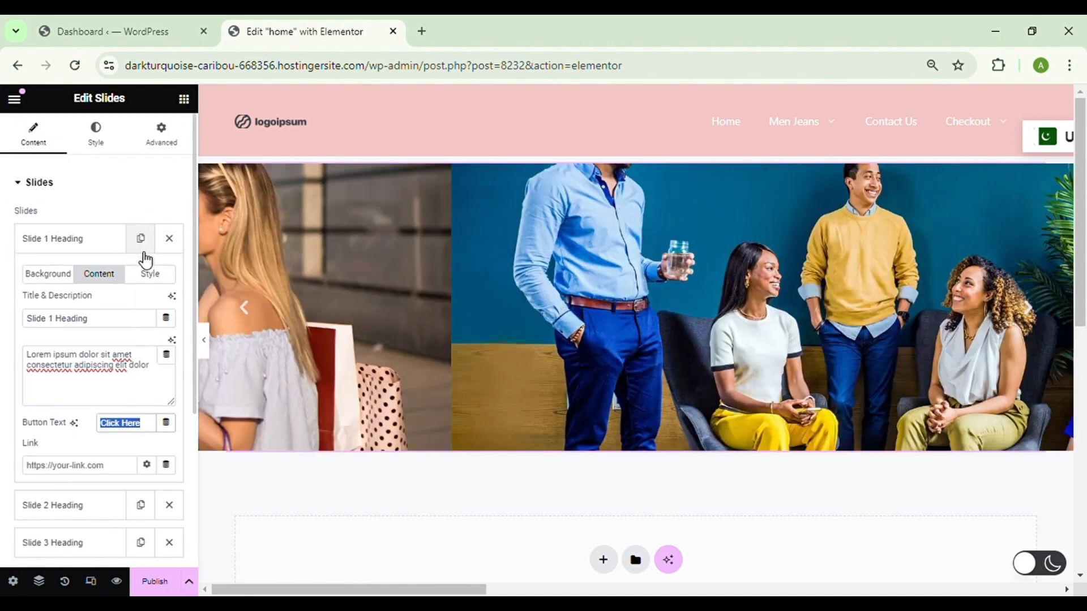
# Style the slide button with text colour #AB0D0D and background colour #C26969
pyautogui.click(103, 146)
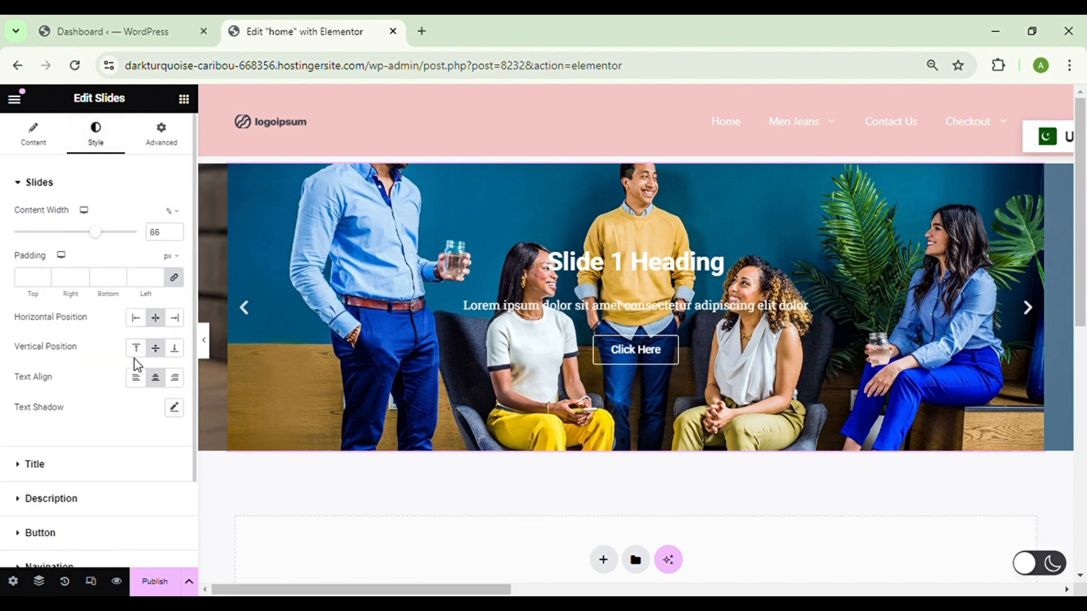
pyautogui.scroll(-2, 136, 364)
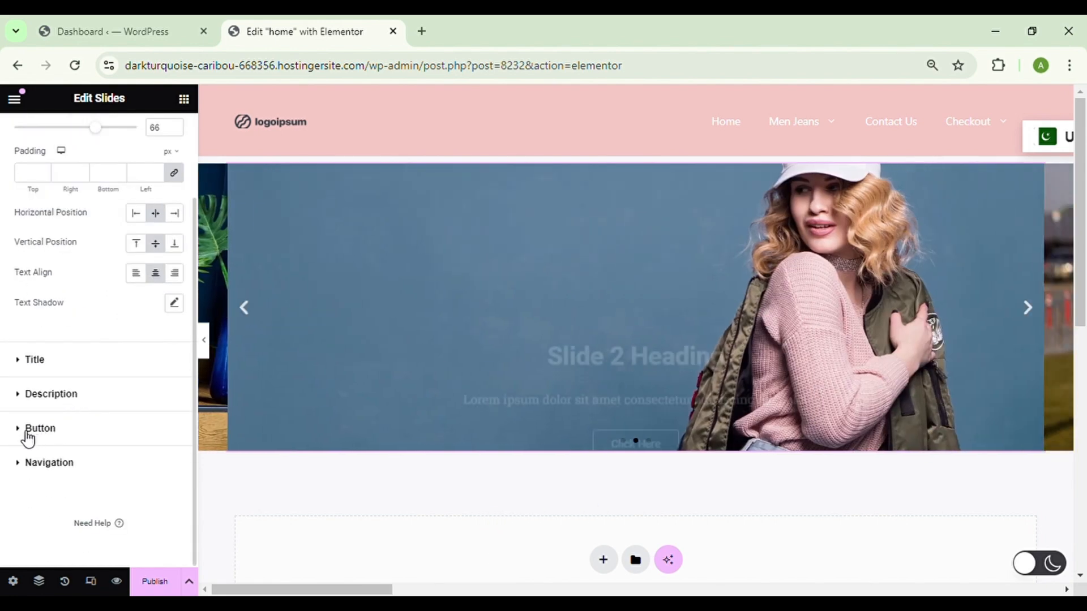
pyautogui.click(18, 438)
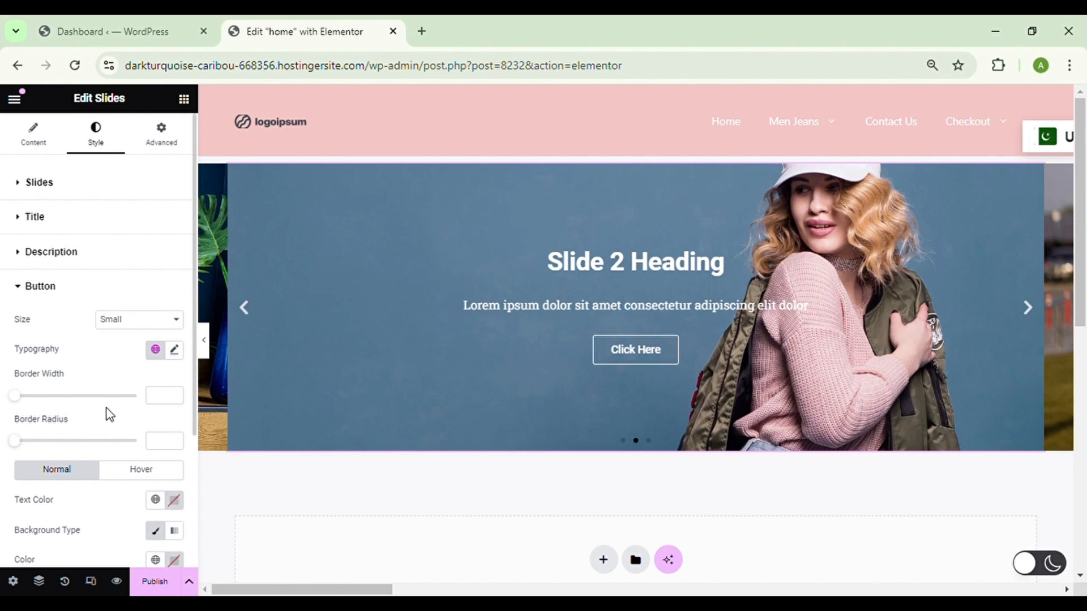
pyautogui.click(175, 500)
pyautogui.moveTo(211, 413); pyautogui.dragTo(254, 360)
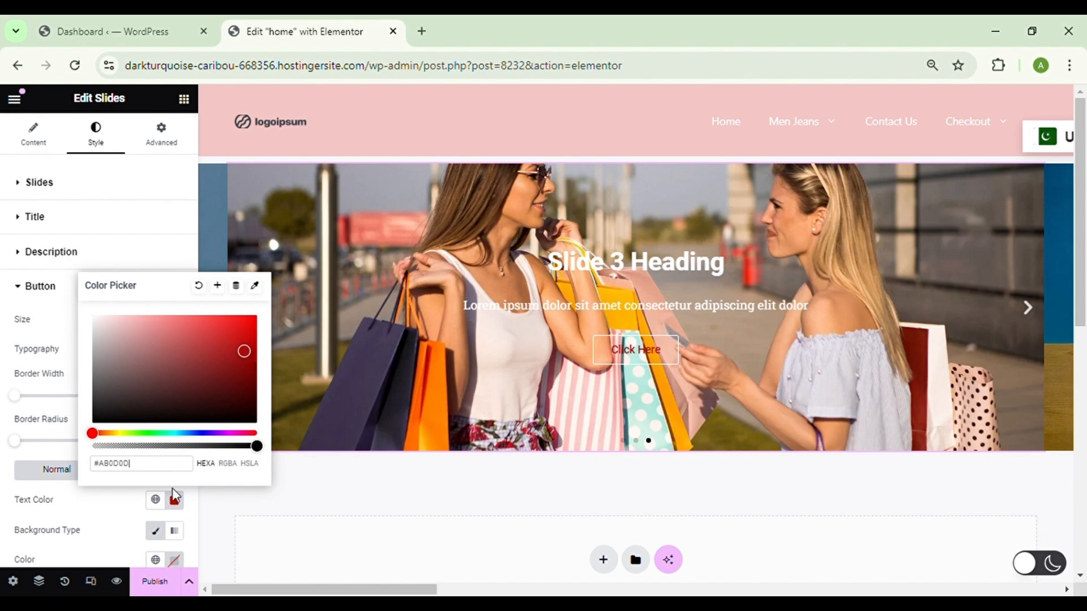
pyautogui.click(174, 560)
pyautogui.moveTo(208, 442)
pyautogui.mouseDown()
pyautogui.moveTo(222, 403)
pyautogui.moveTo(178, 413)
pyautogui.mouseUp()
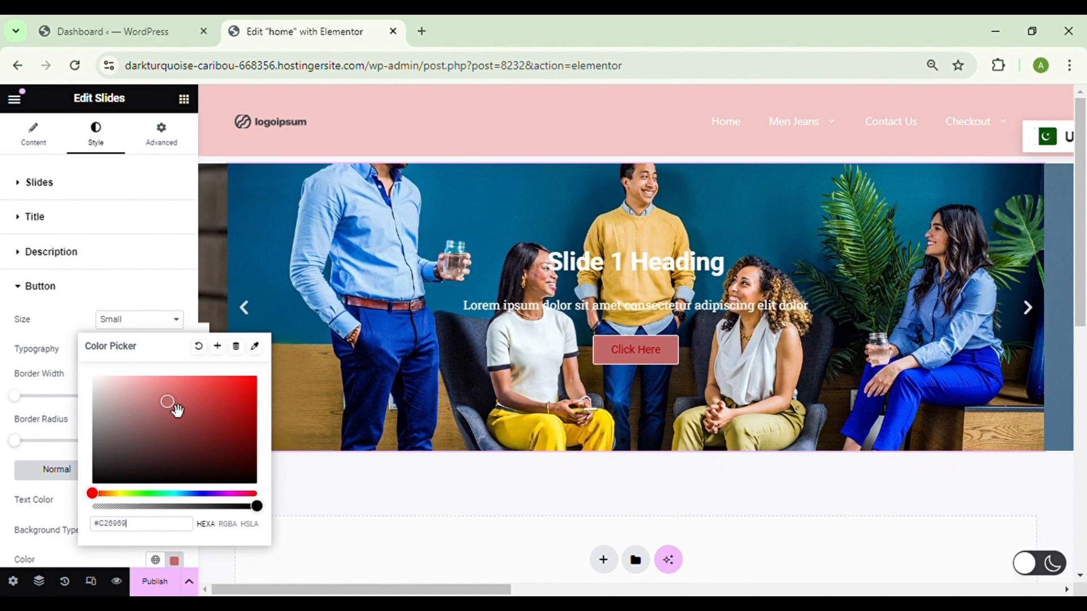
pyautogui.scroll(-3, 90, 553)
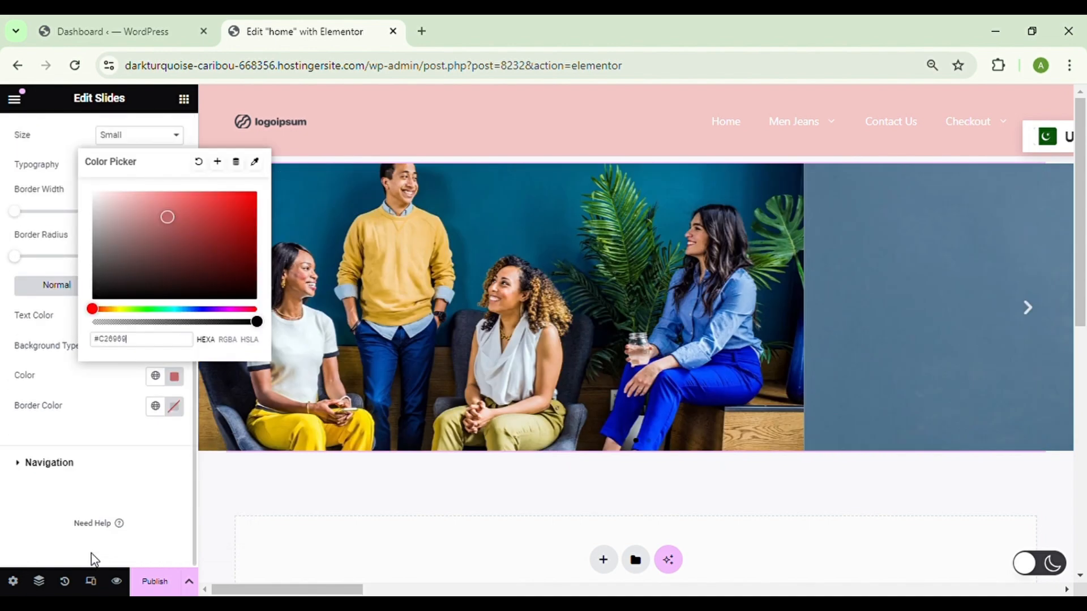
pyautogui.scroll(3, 91, 553)
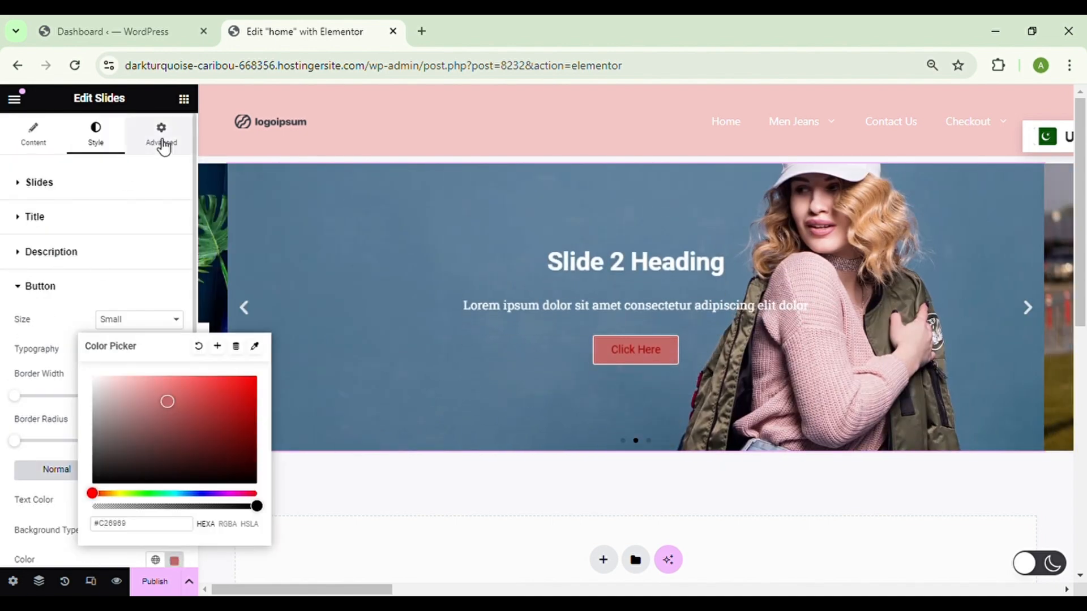
# Set the slide description's text colour to #FFFFFF and its spacing to 36
pyautogui.click(27, 258)
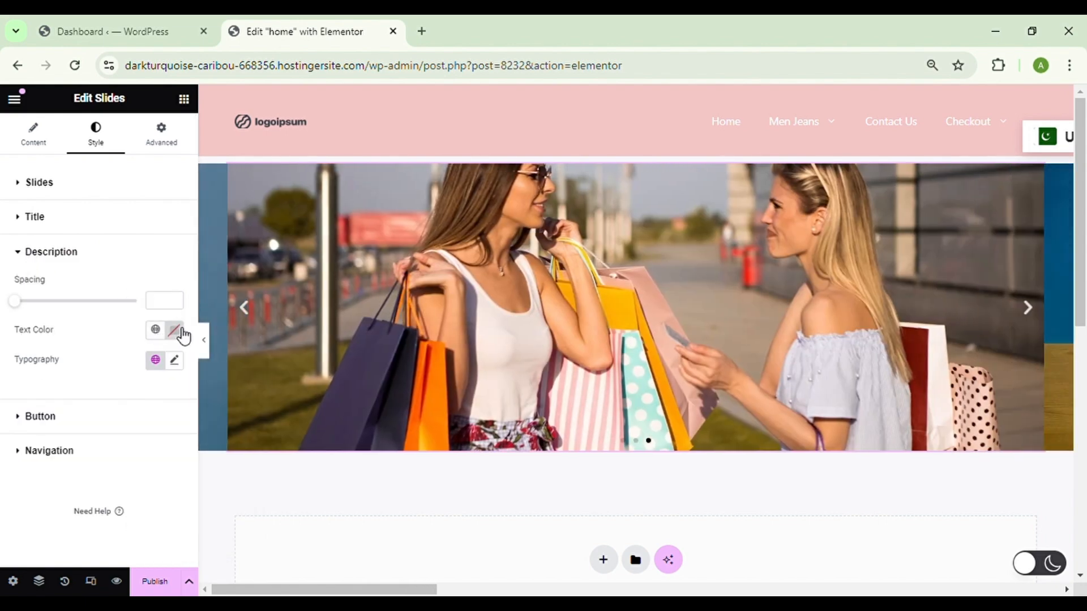
pyautogui.click(175, 332)
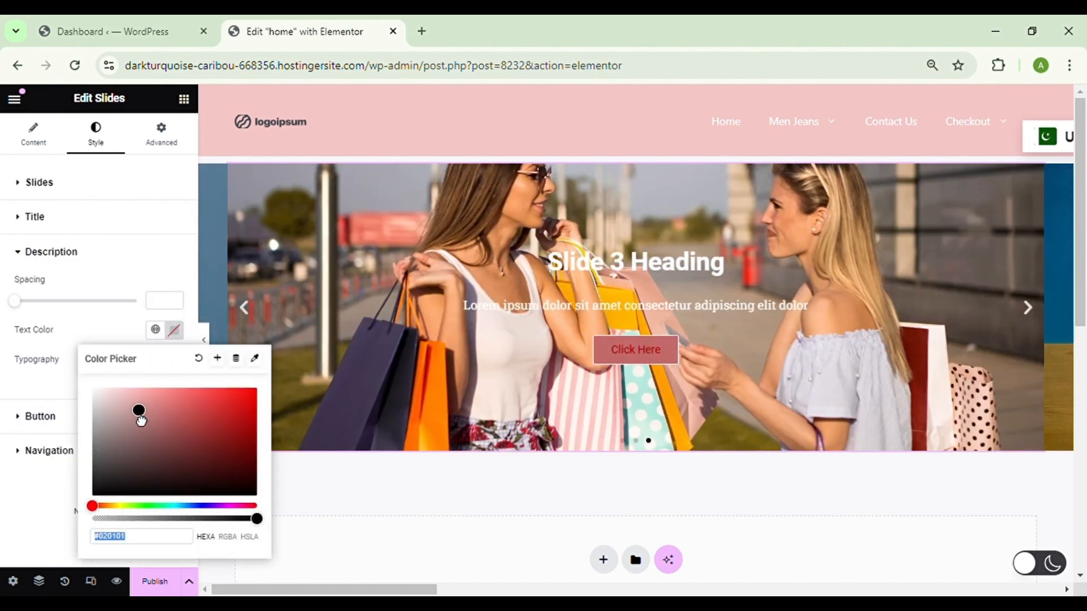
pyautogui.click(109, 411)
pyautogui.click(182, 395)
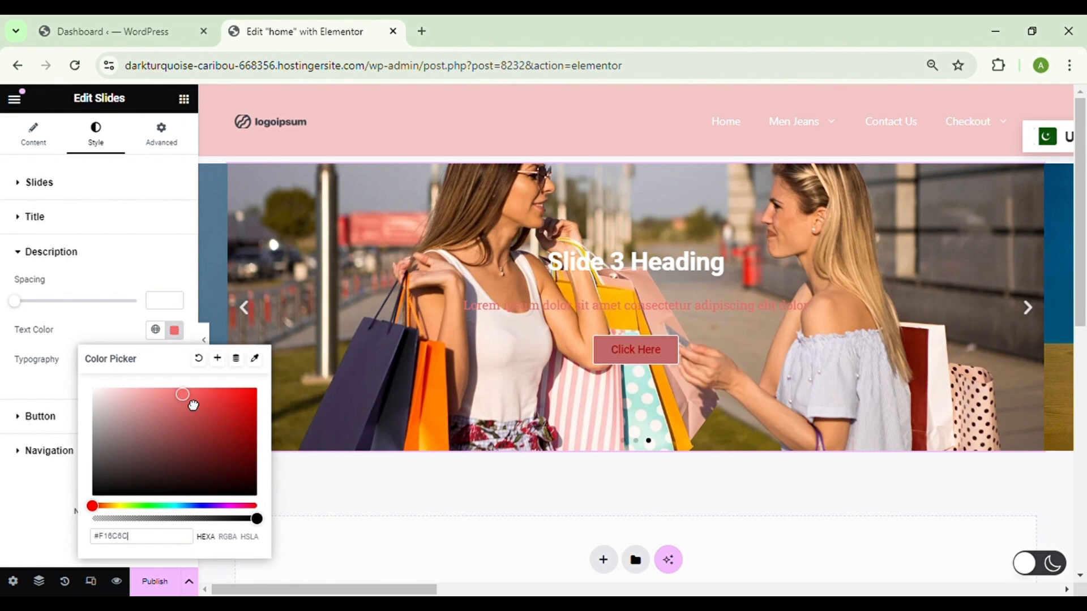
pyautogui.moveTo(193, 405); pyautogui.dragTo(73, 384)
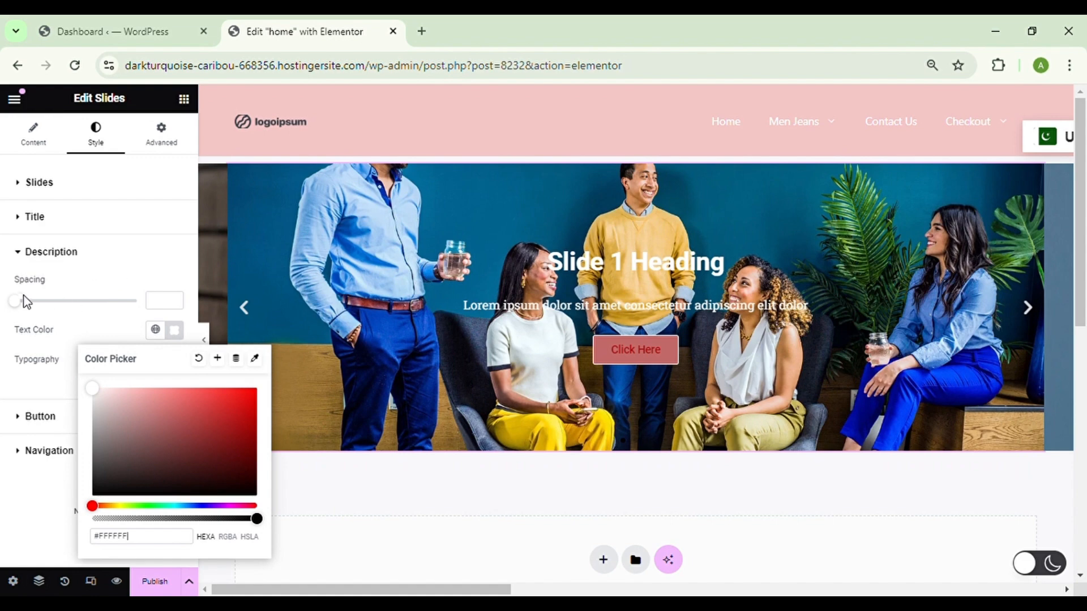
pyautogui.moveTo(21, 308); pyautogui.dragTo(66, 303)
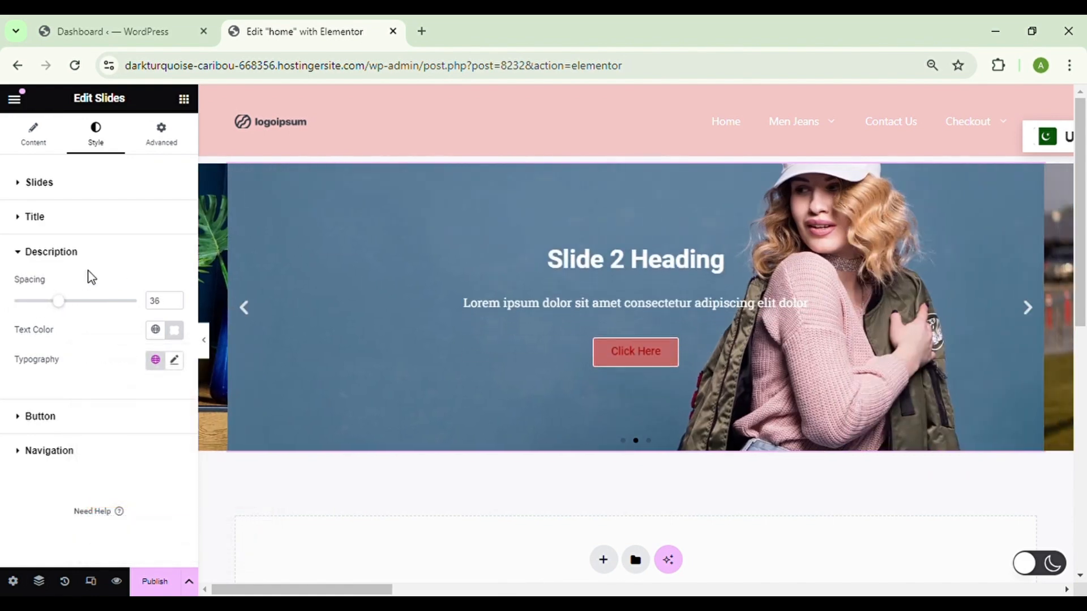
pyautogui.click(20, 186)
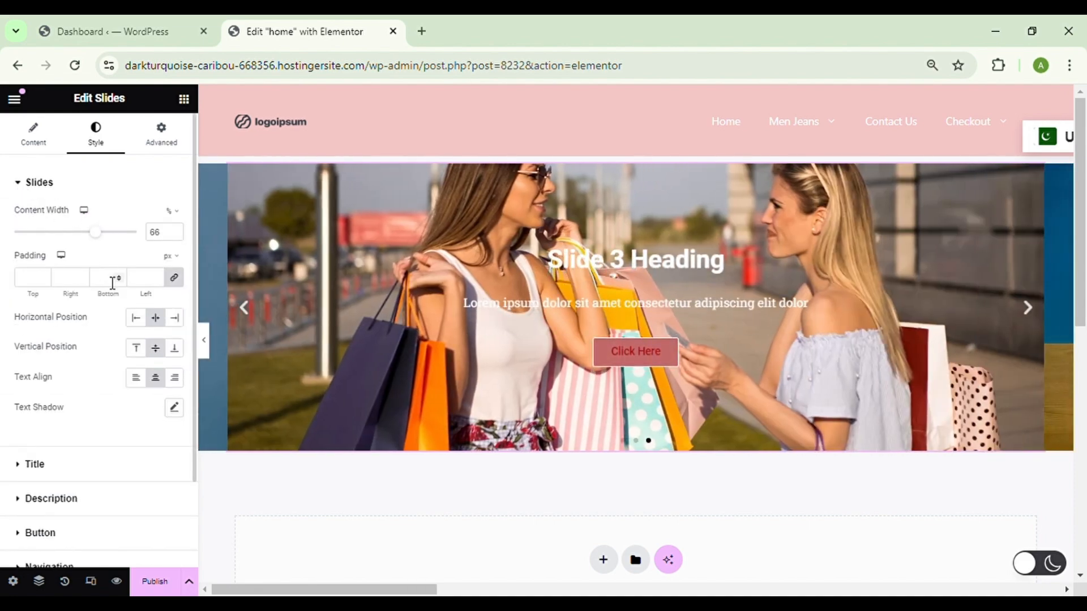
pyautogui.scroll(-2, 110, 315)
pyautogui.scroll(2, 110, 316)
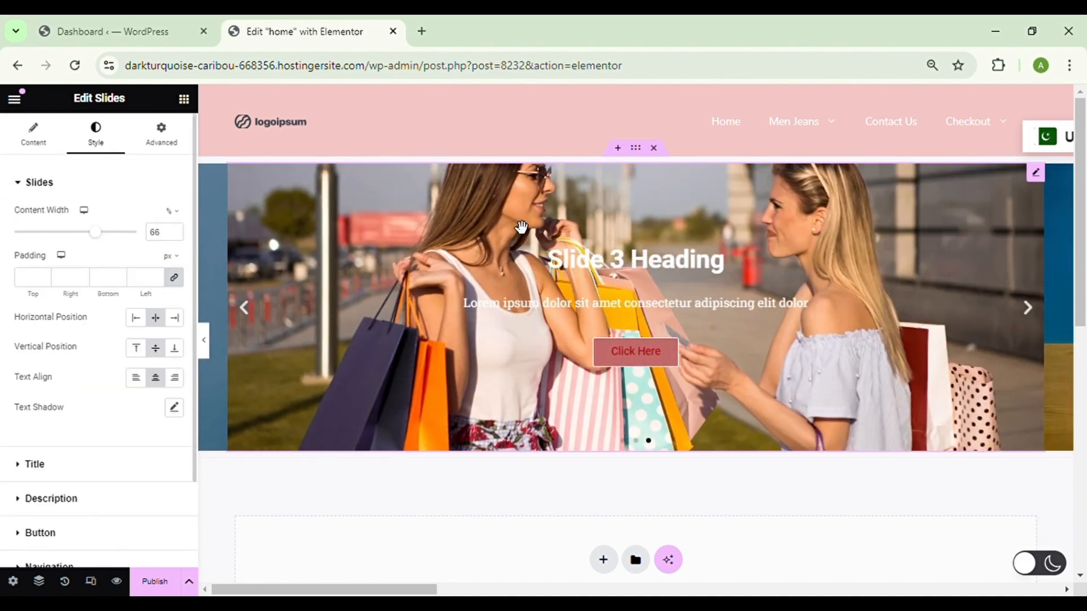
# Set the slider container's content width to Full Width and its minimum height to 396 px
pyautogui.click(637, 149)
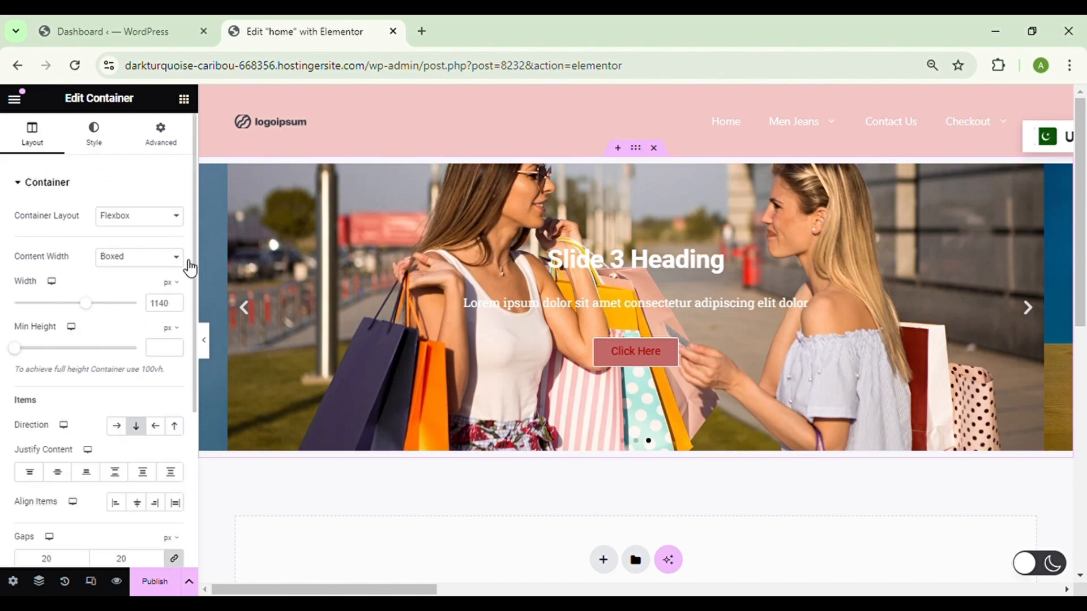
pyautogui.click(169, 302)
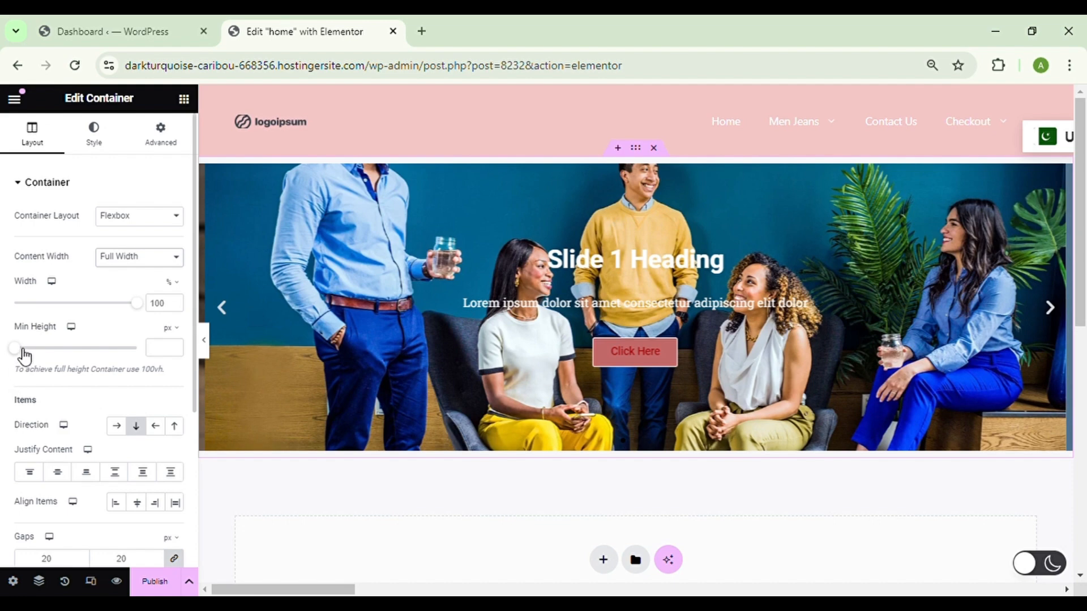
pyautogui.moveTo(28, 351); pyautogui.dragTo(59, 355)
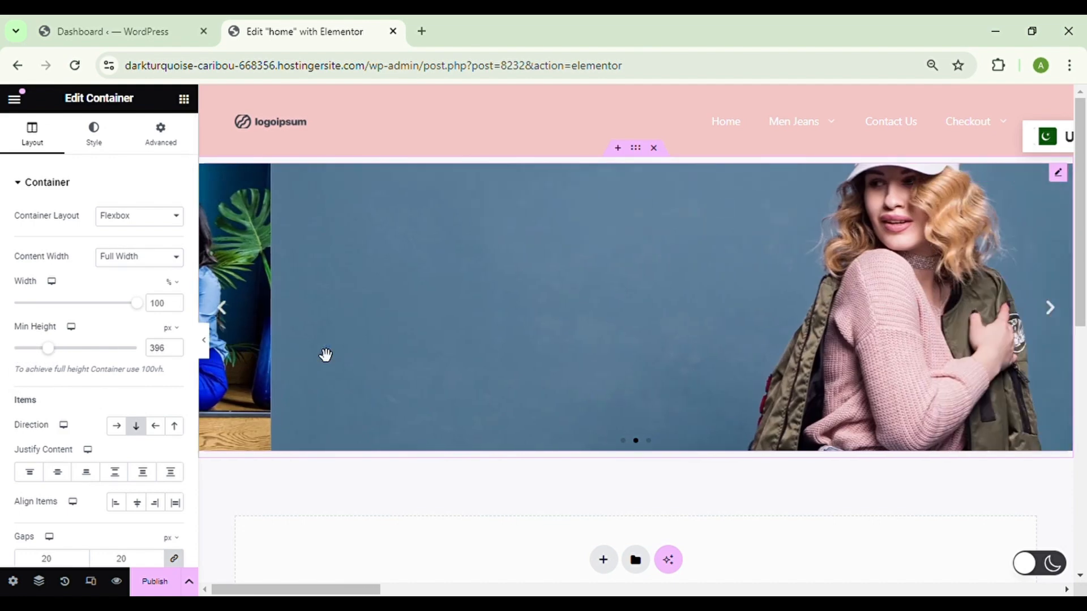
# Publish the home page and open the live page in a new browser tab
pyautogui.scroll(-10, 496, 288)
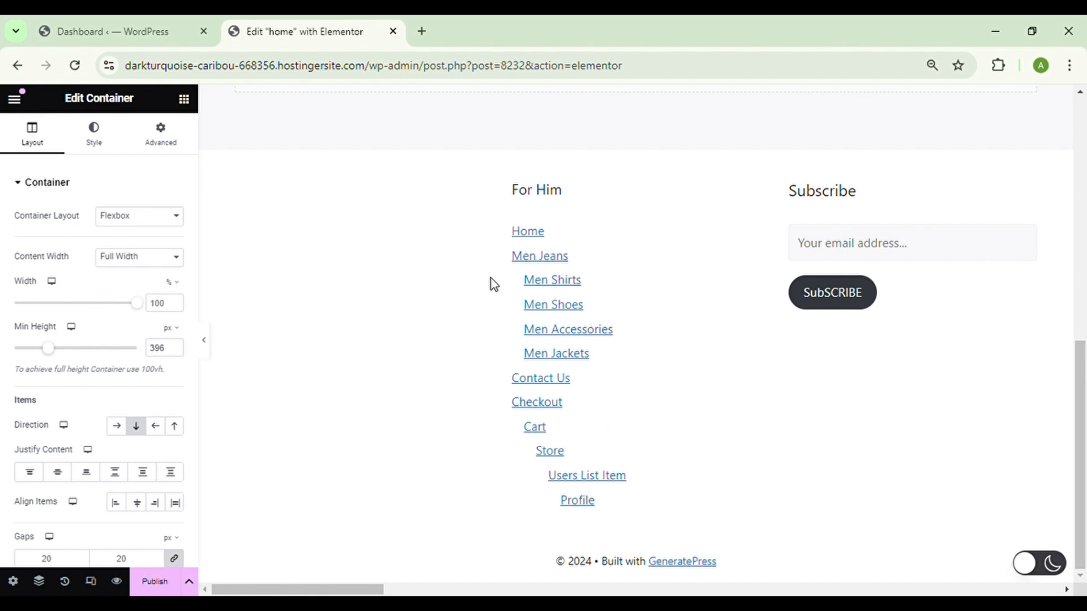
pyautogui.scroll(10, 494, 285)
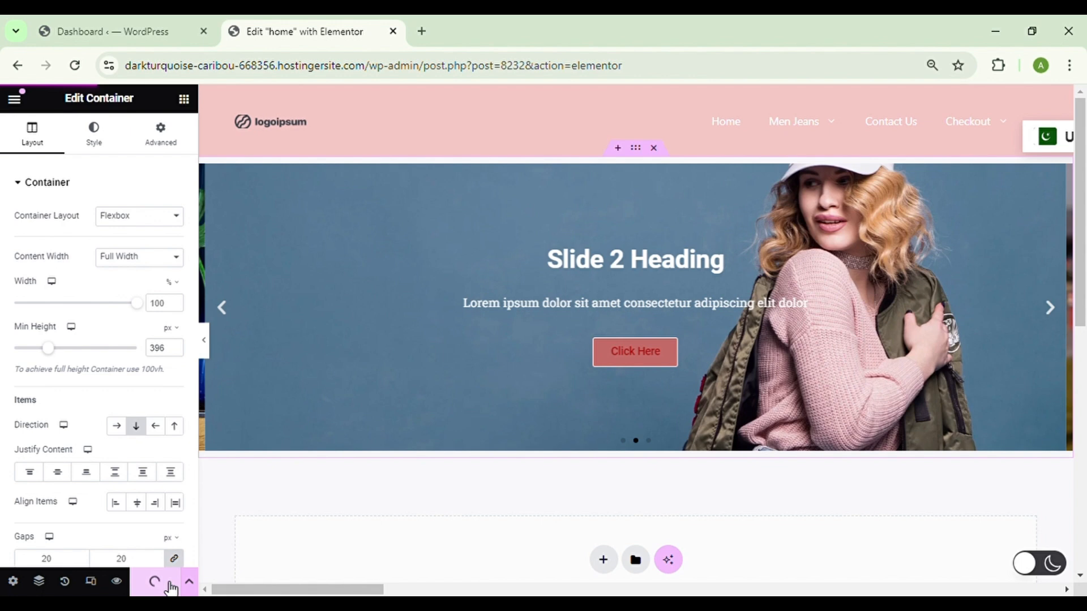
pyautogui.click(169, 535)
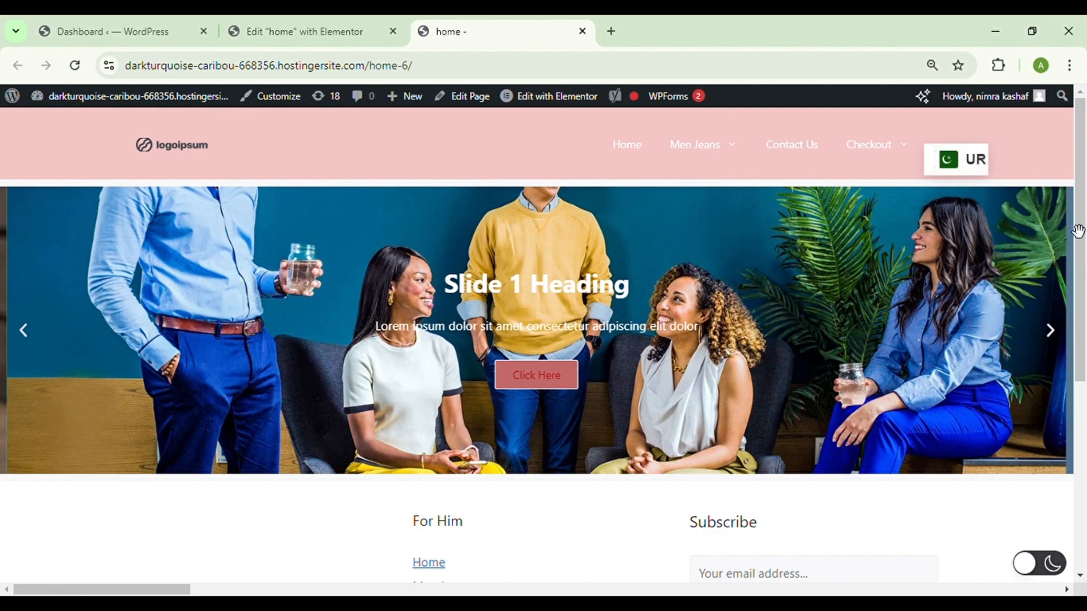
# Advance the slider on the live home page by two slides to check each slide
pyautogui.moveTo(1083, 229); pyautogui.dragTo(1084, 193)
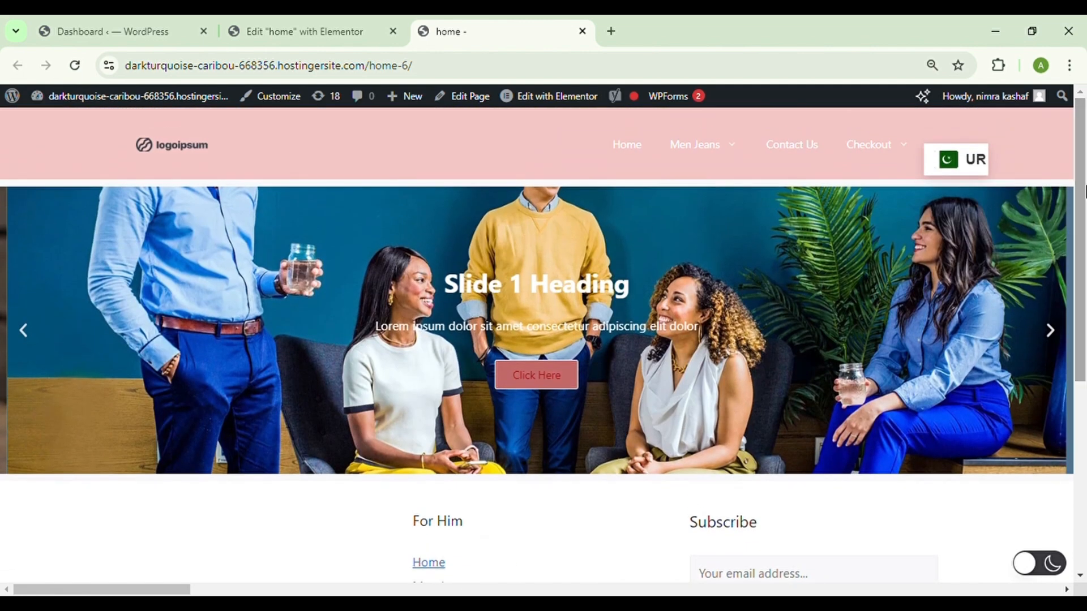
pyautogui.click(1057, 335)
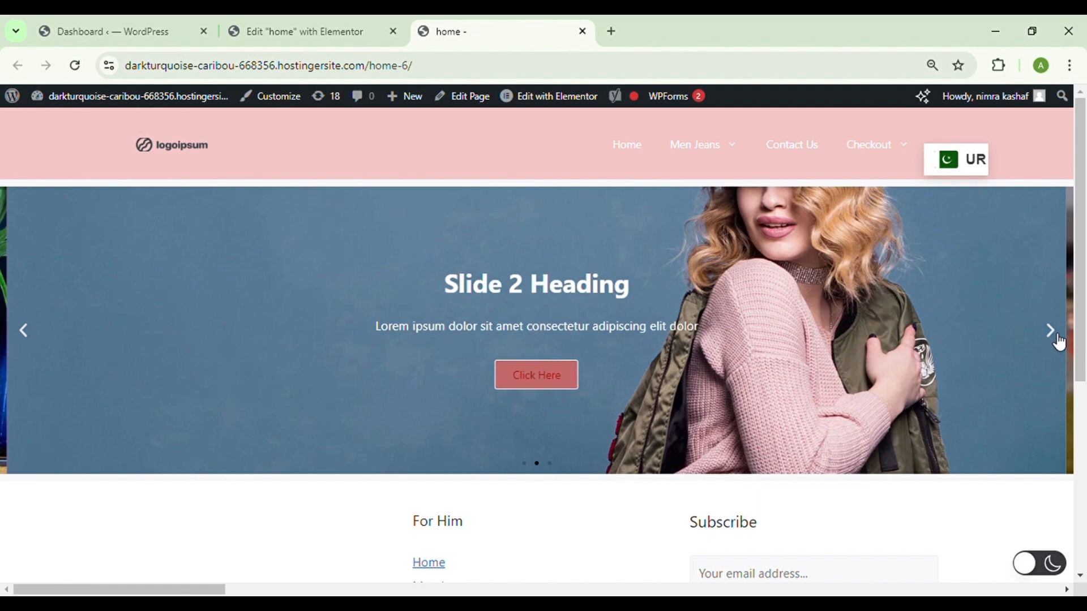
pyautogui.click(1058, 338)
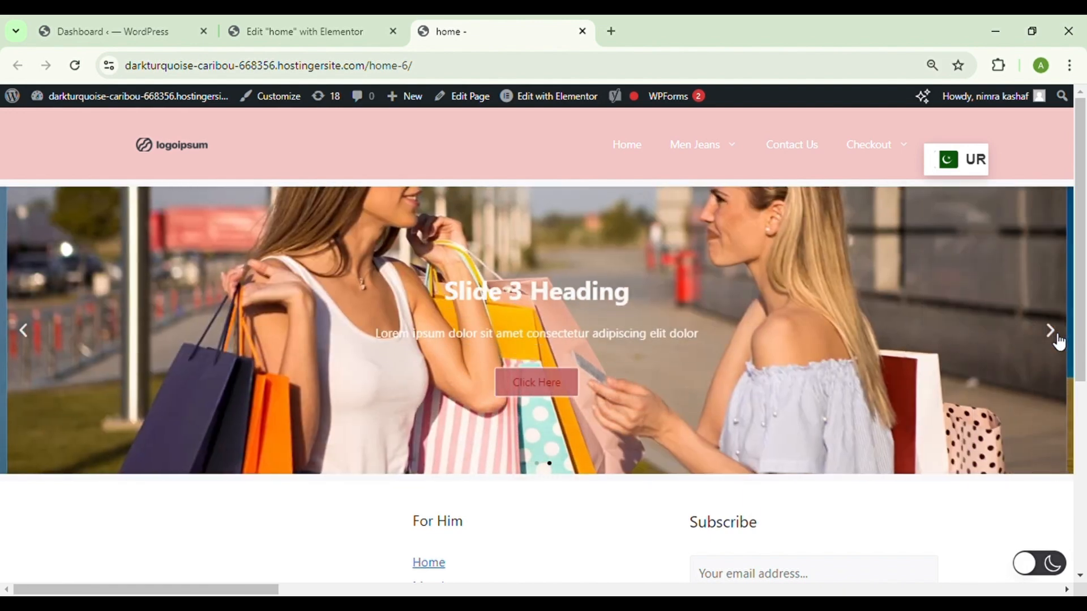